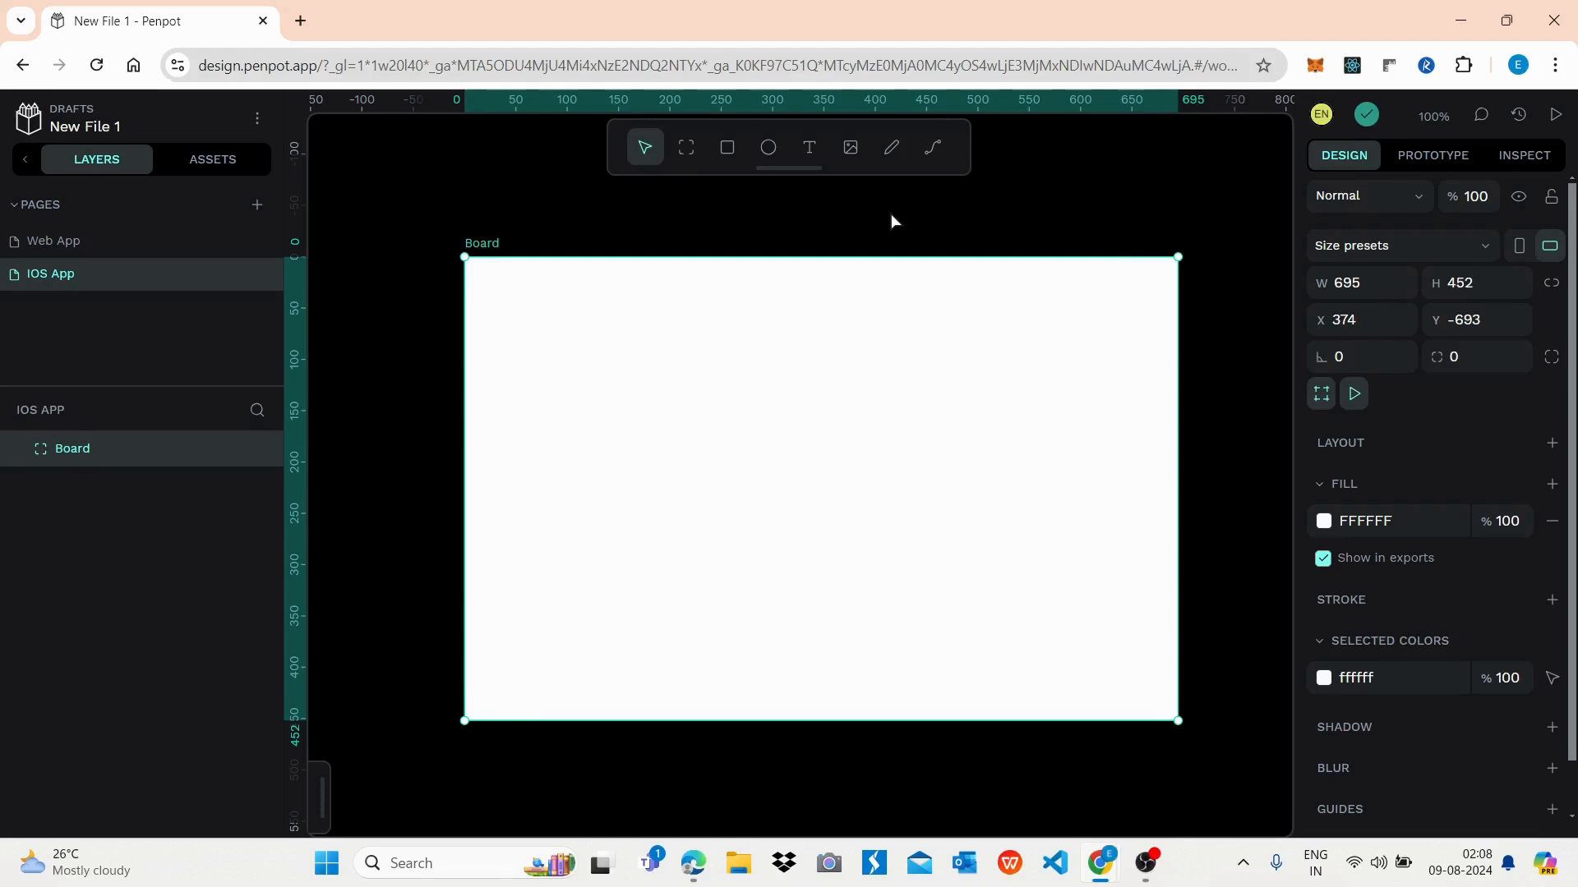
Step: Draw a rectangle about 113 by 84 in the board's upper half and fill it with blue 4e6ecd
scroll(942, 321, left, 3)
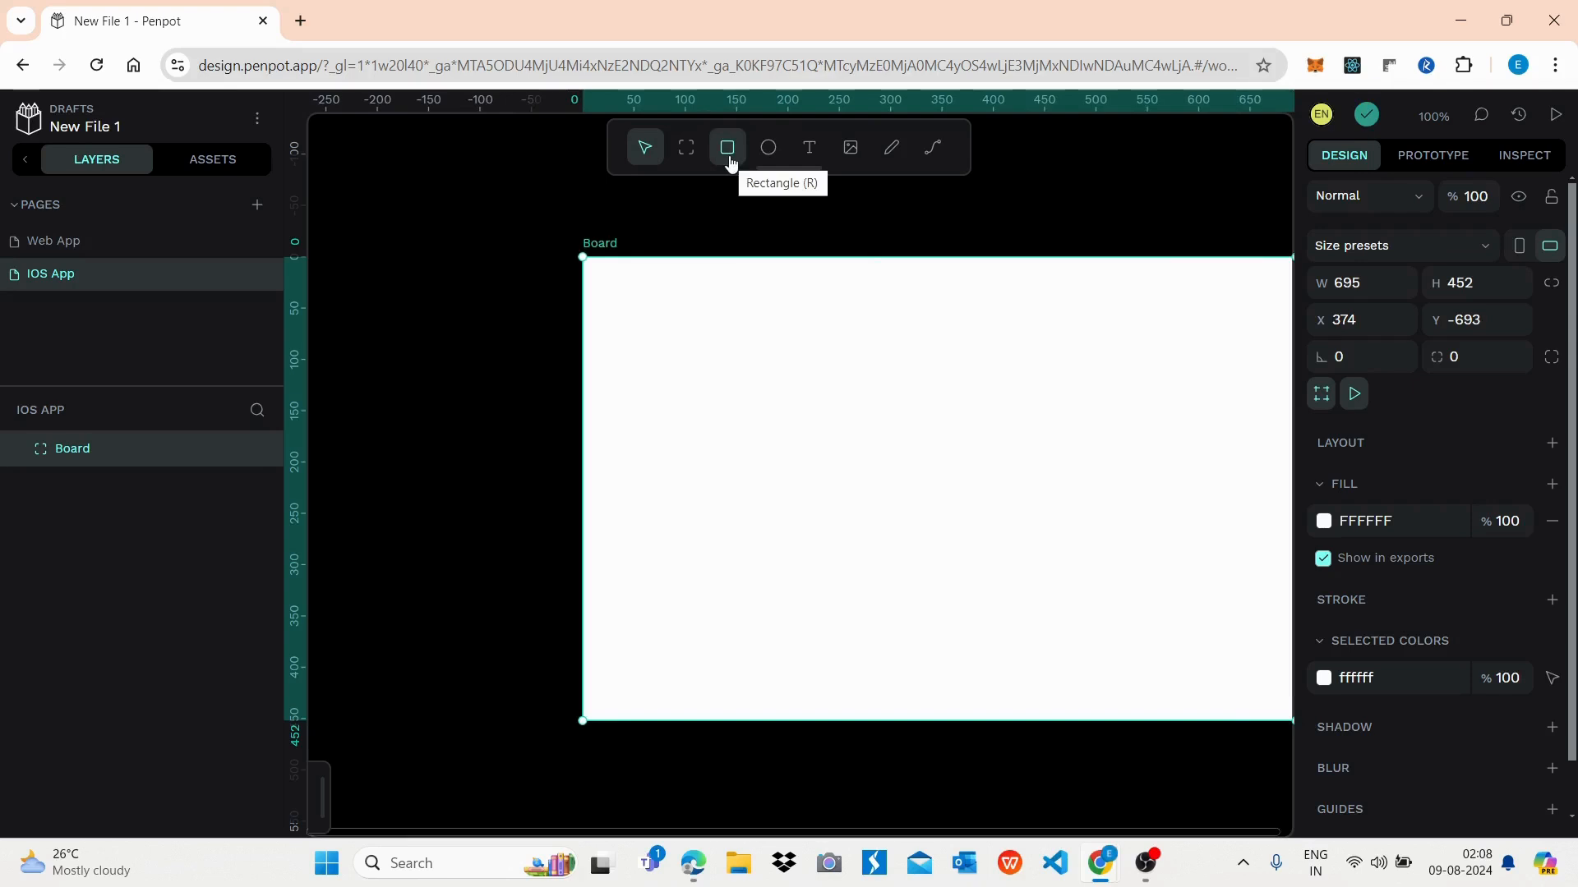
scroll(834, 391, right, 3)
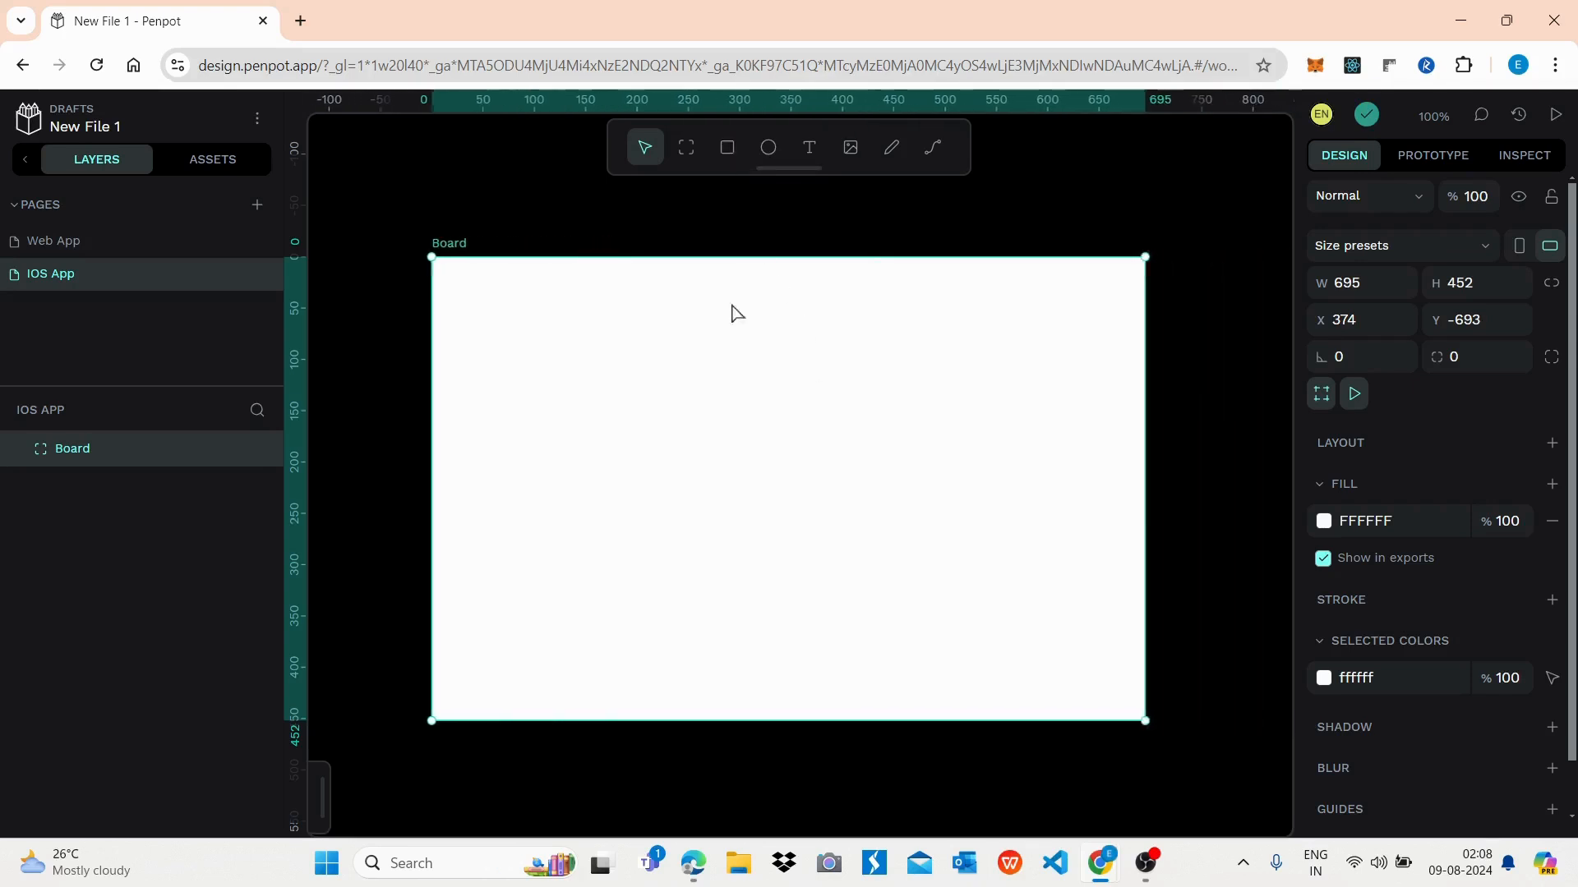
click(726, 147)
mouse_move(646, 328)
mouse_down()
mouse_move(742, 342)
mouse_move(779, 475)
mouse_move(763, 415)
mouse_up()
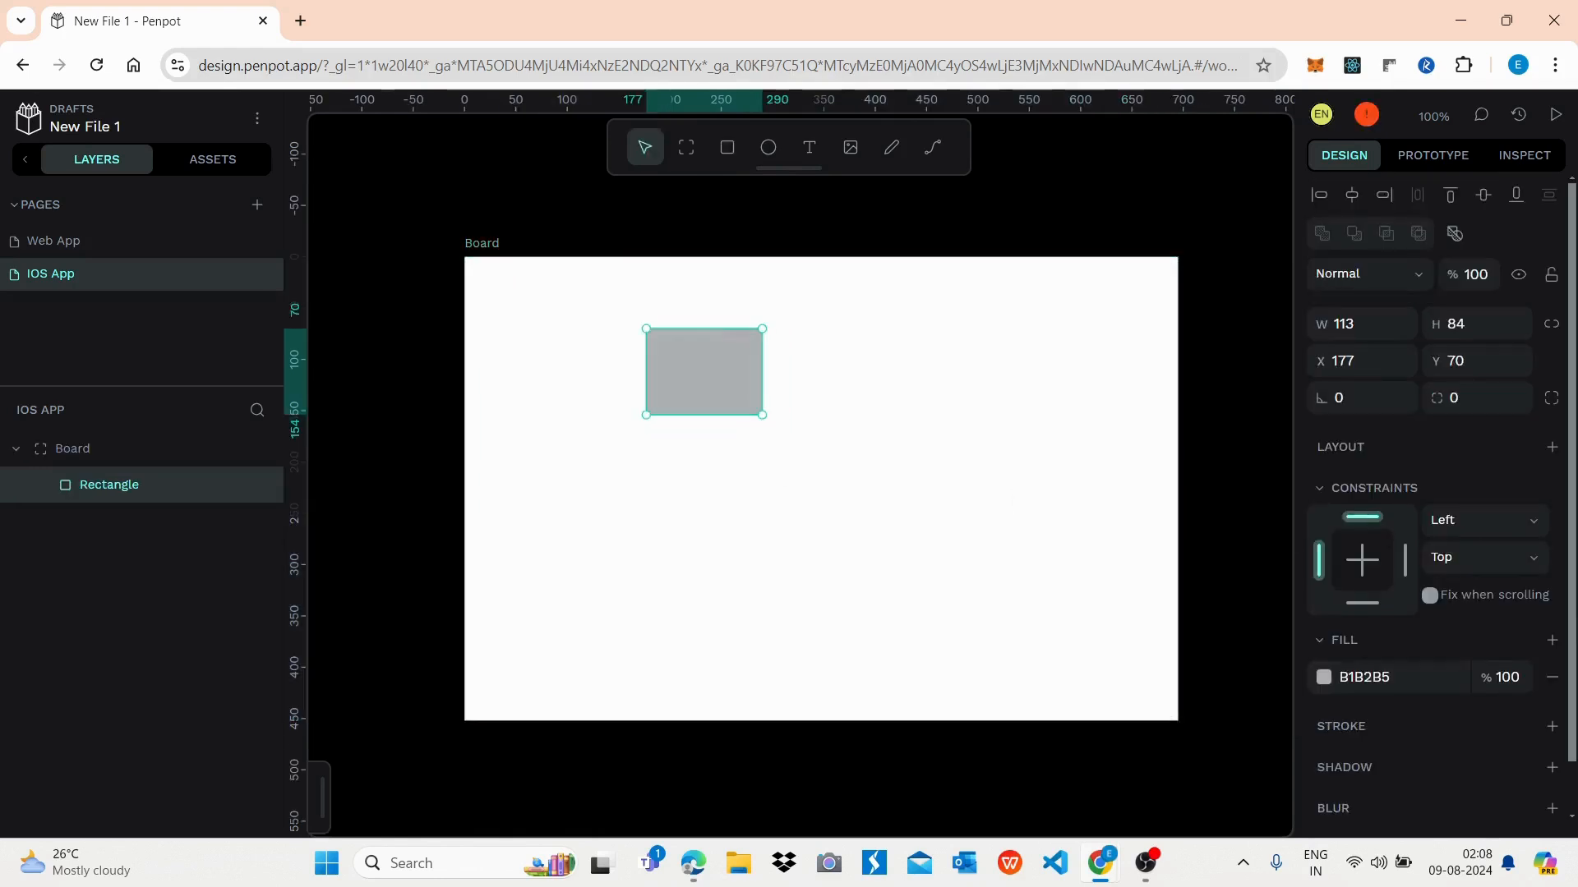
click(1324, 677)
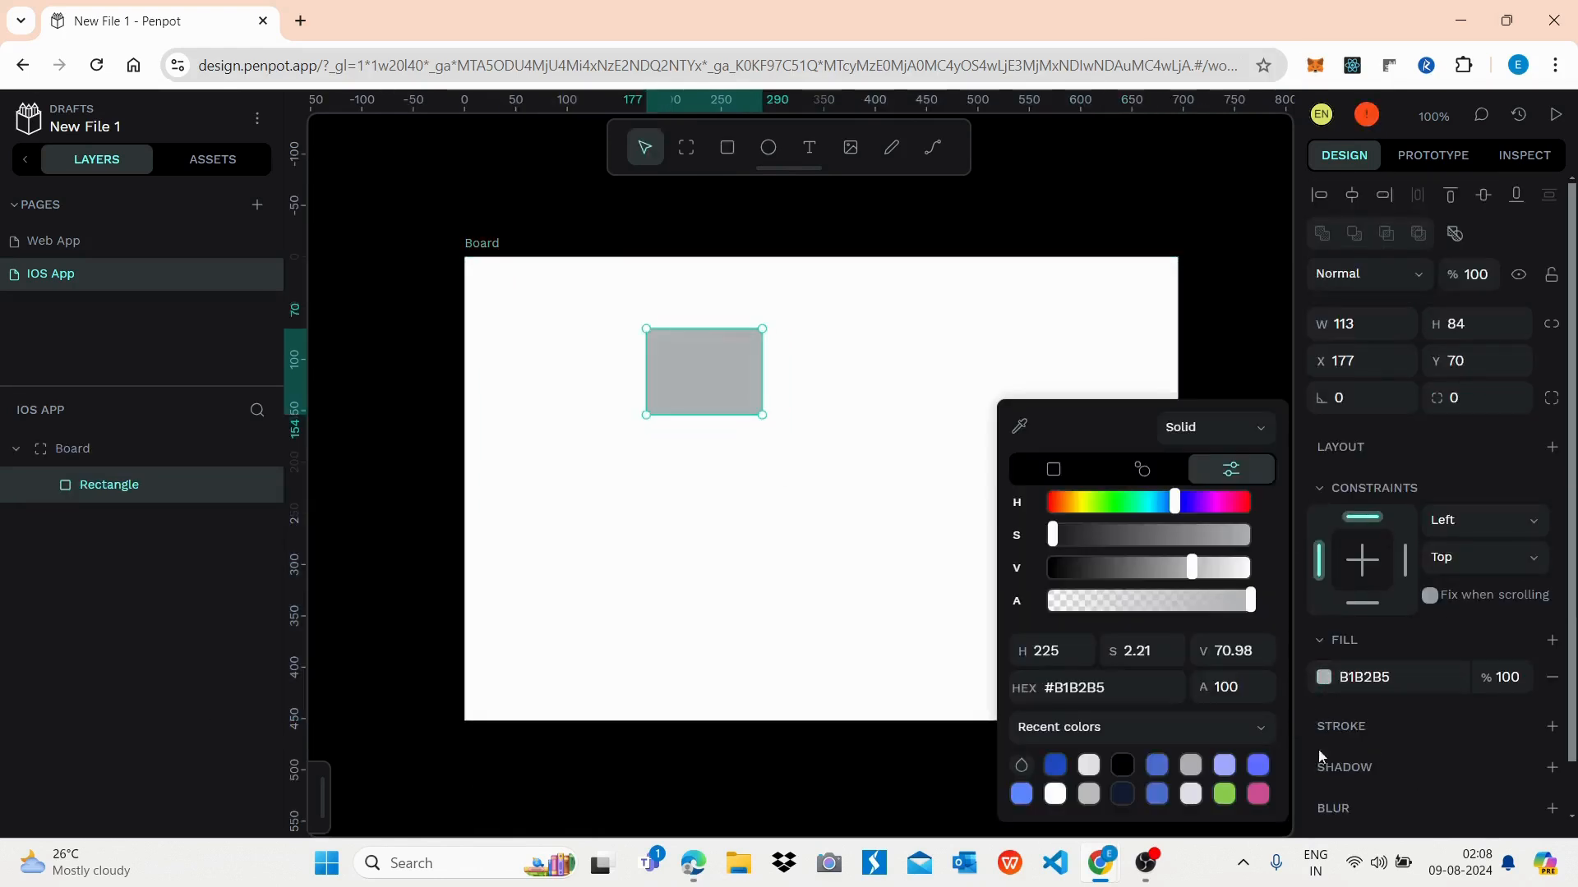
click(1156, 794)
click(655, 539)
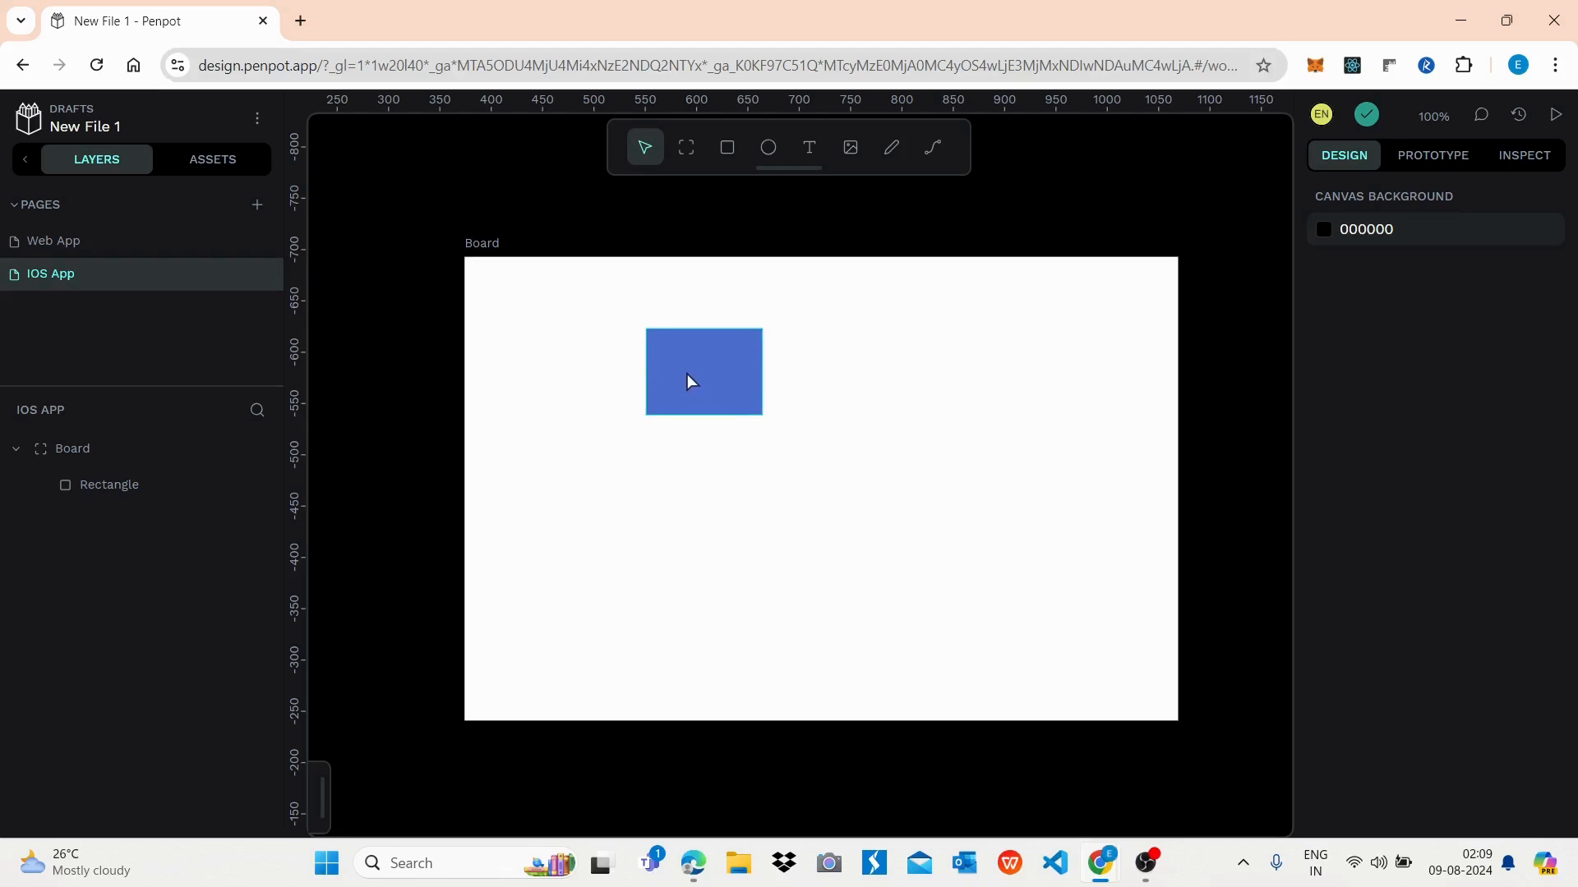
Step: Move the blue rectangle freely around the board, finishing near its left side at about X 57, Y 102
drag(690, 369, 970, 447)
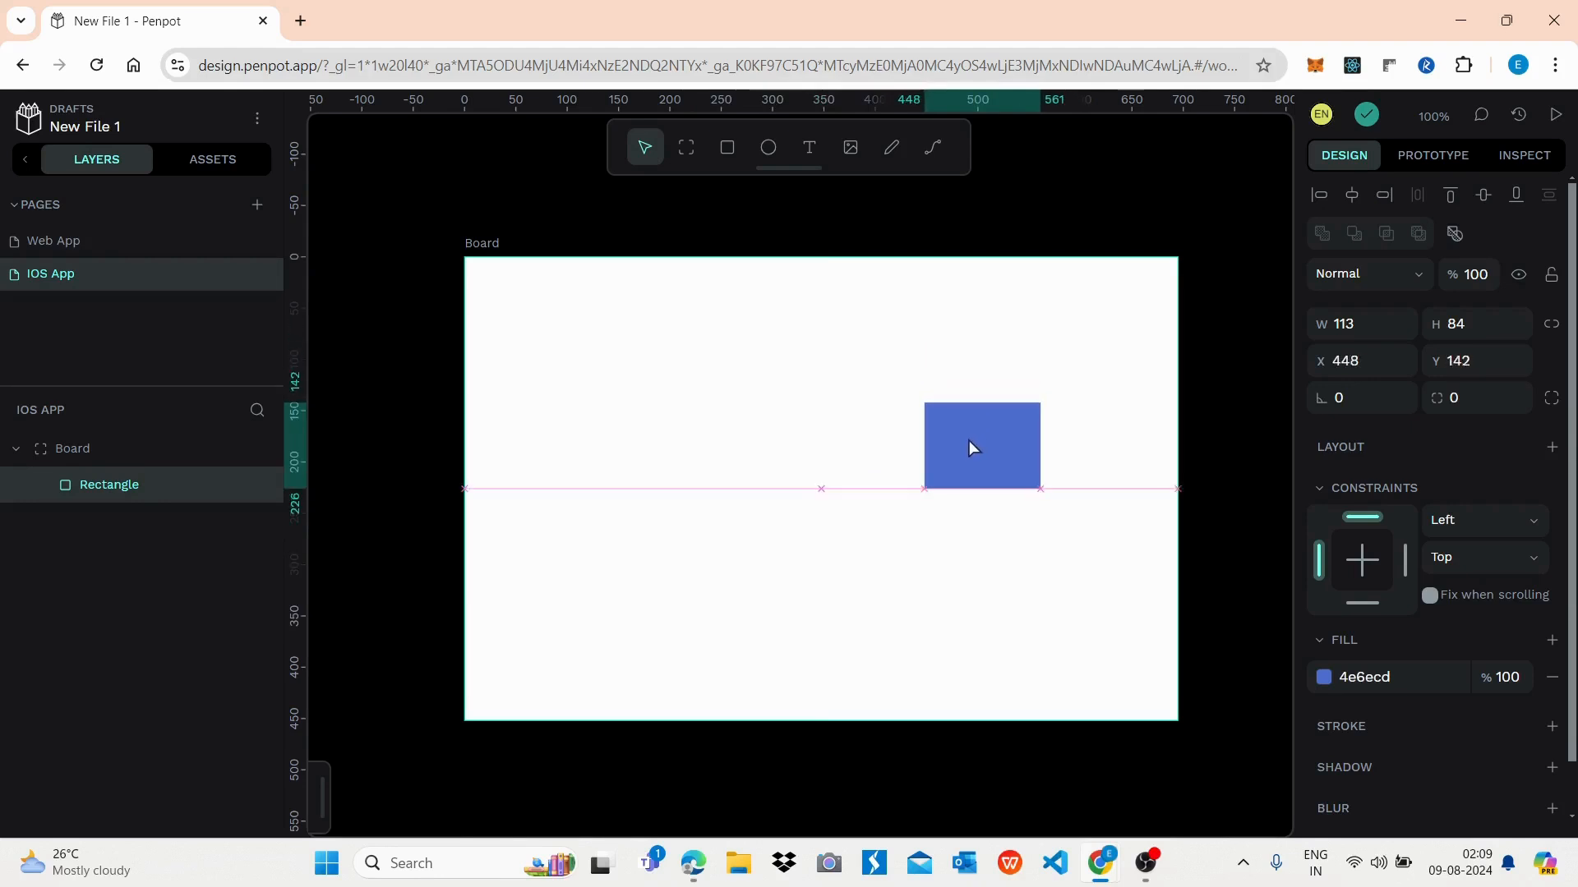
drag(969, 441, 815, 481)
click(929, 379)
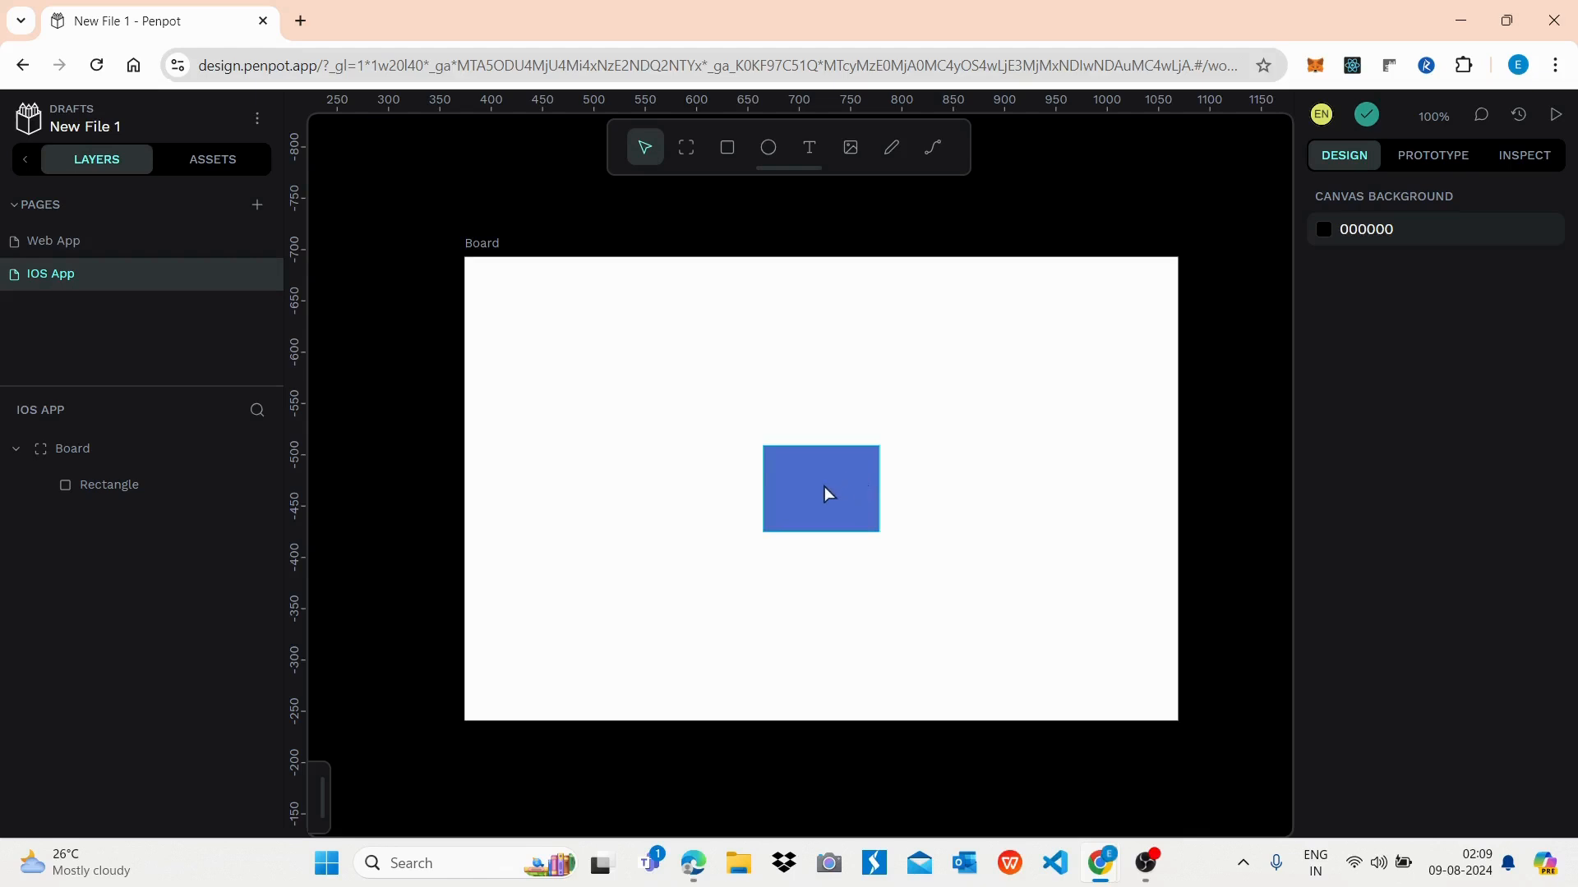
drag(825, 488, 584, 403)
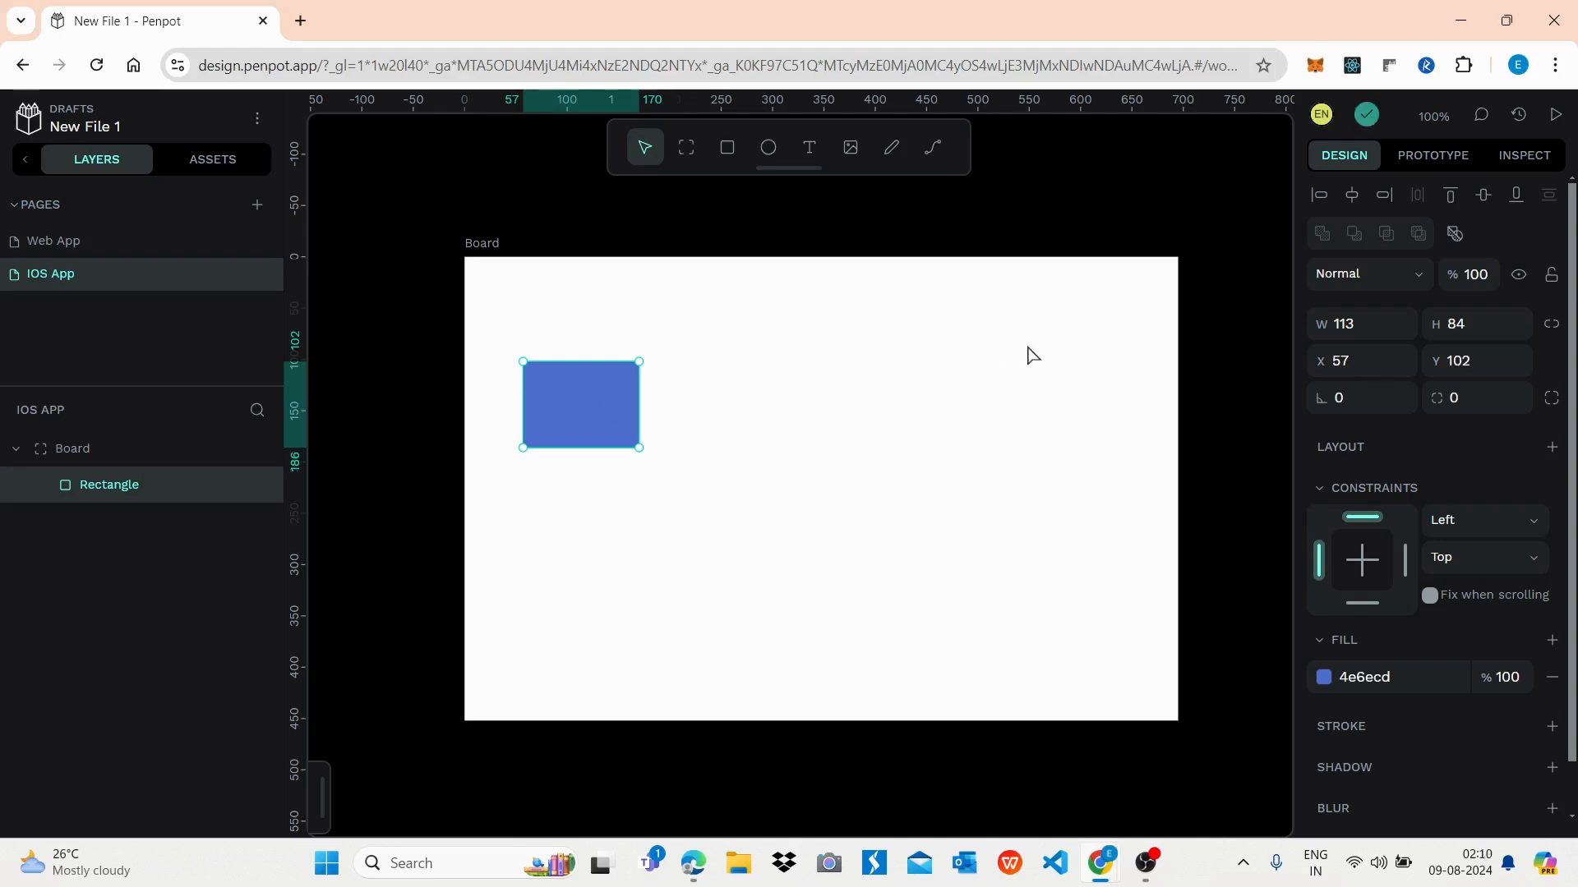
Step: Align the rectangle horizontally in turn to the board's left edge, centre and right edge
click(1321, 202)
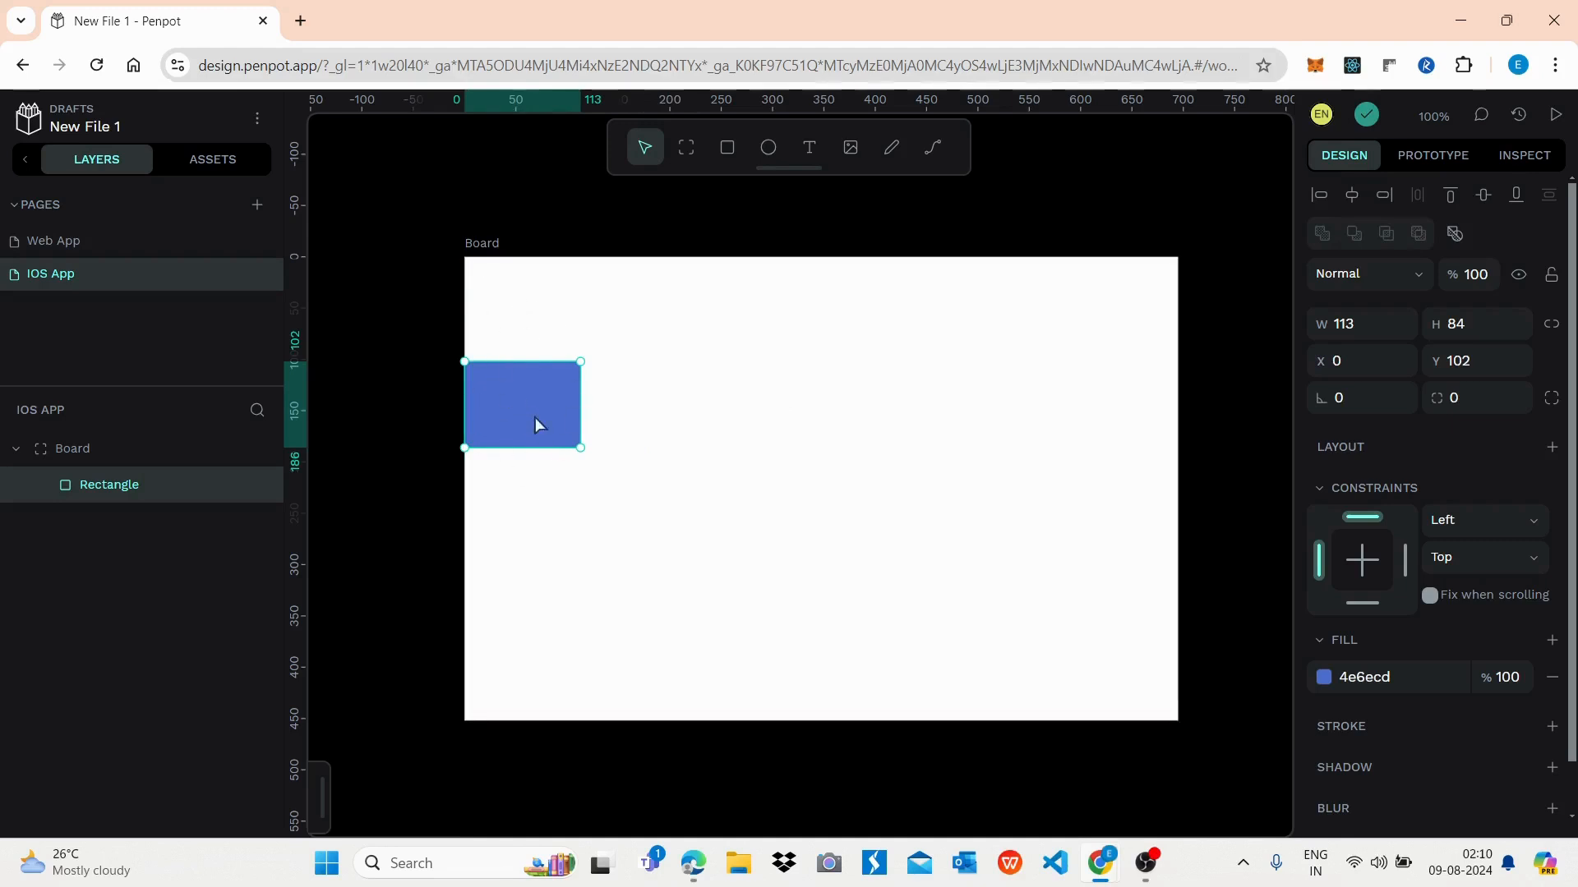
click(481, 256)
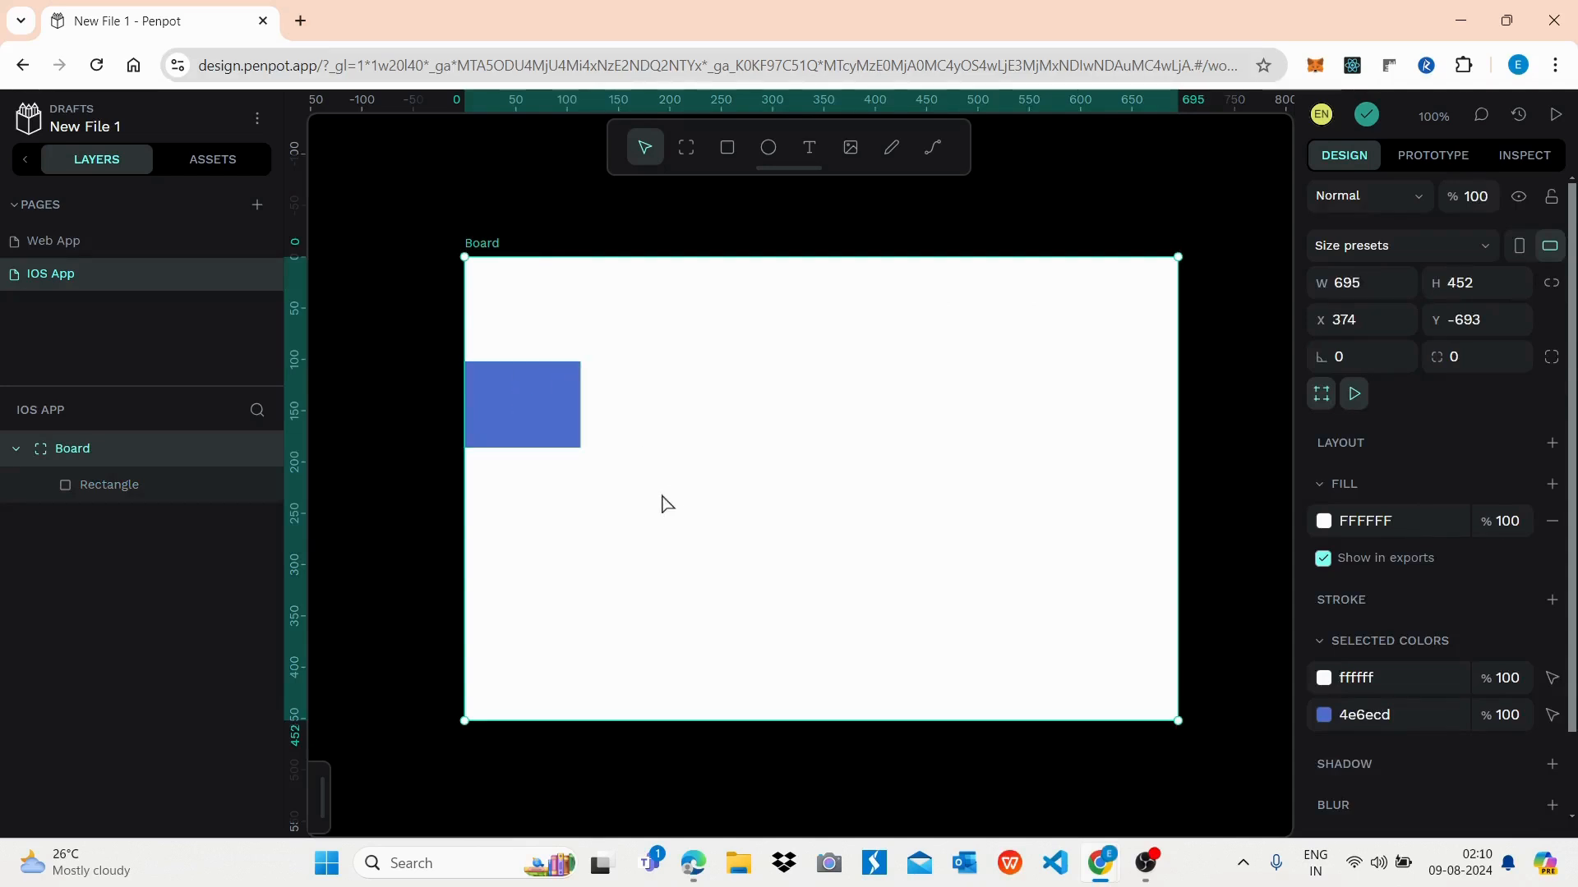
click(516, 403)
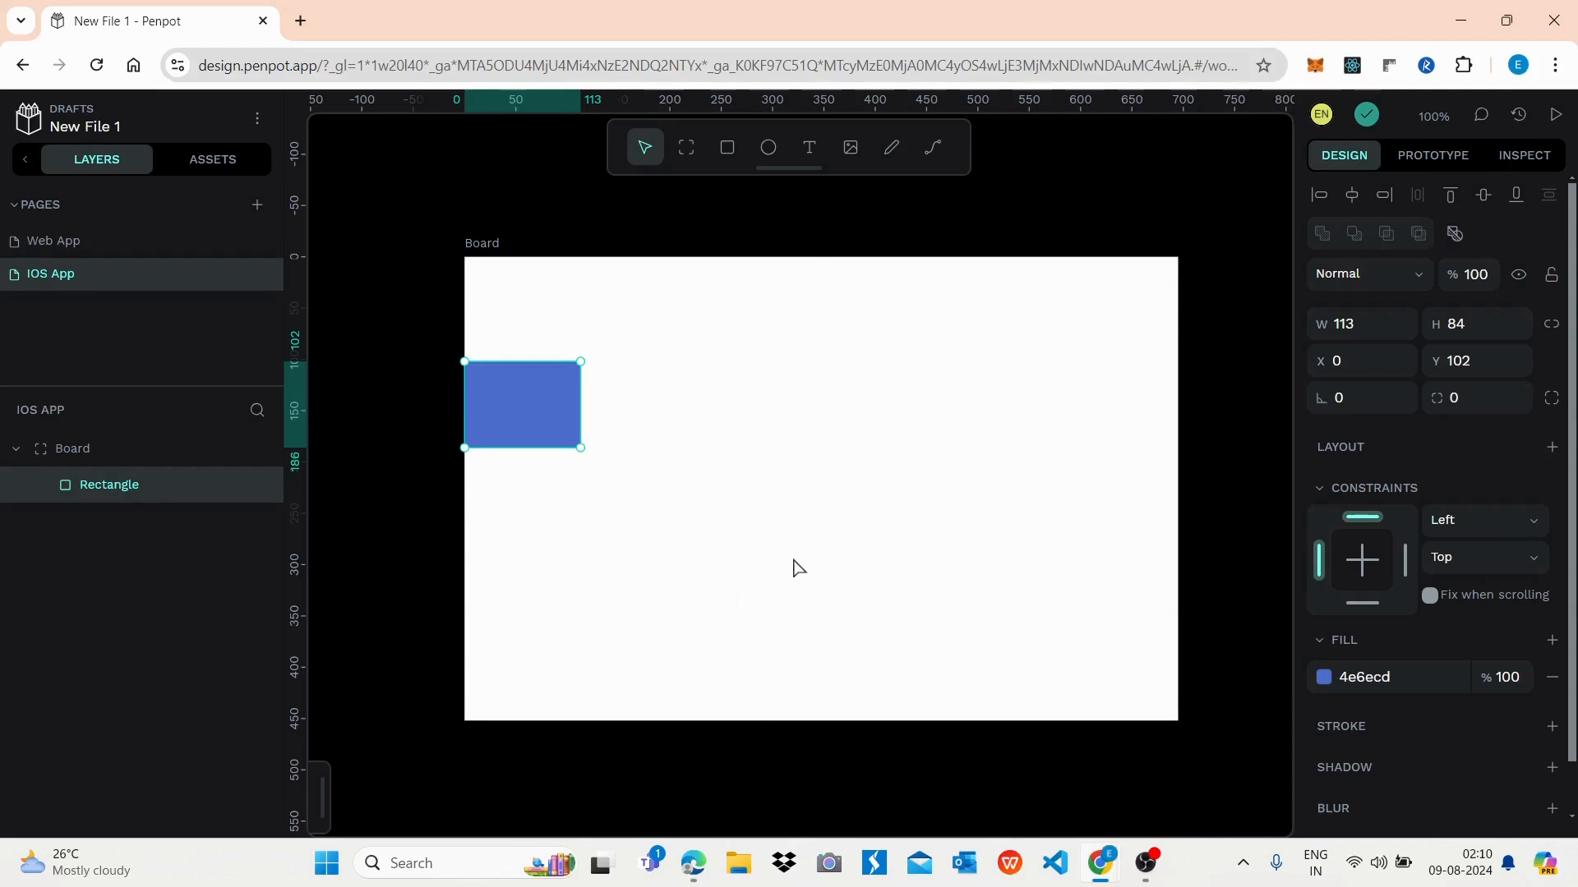
click(1352, 197)
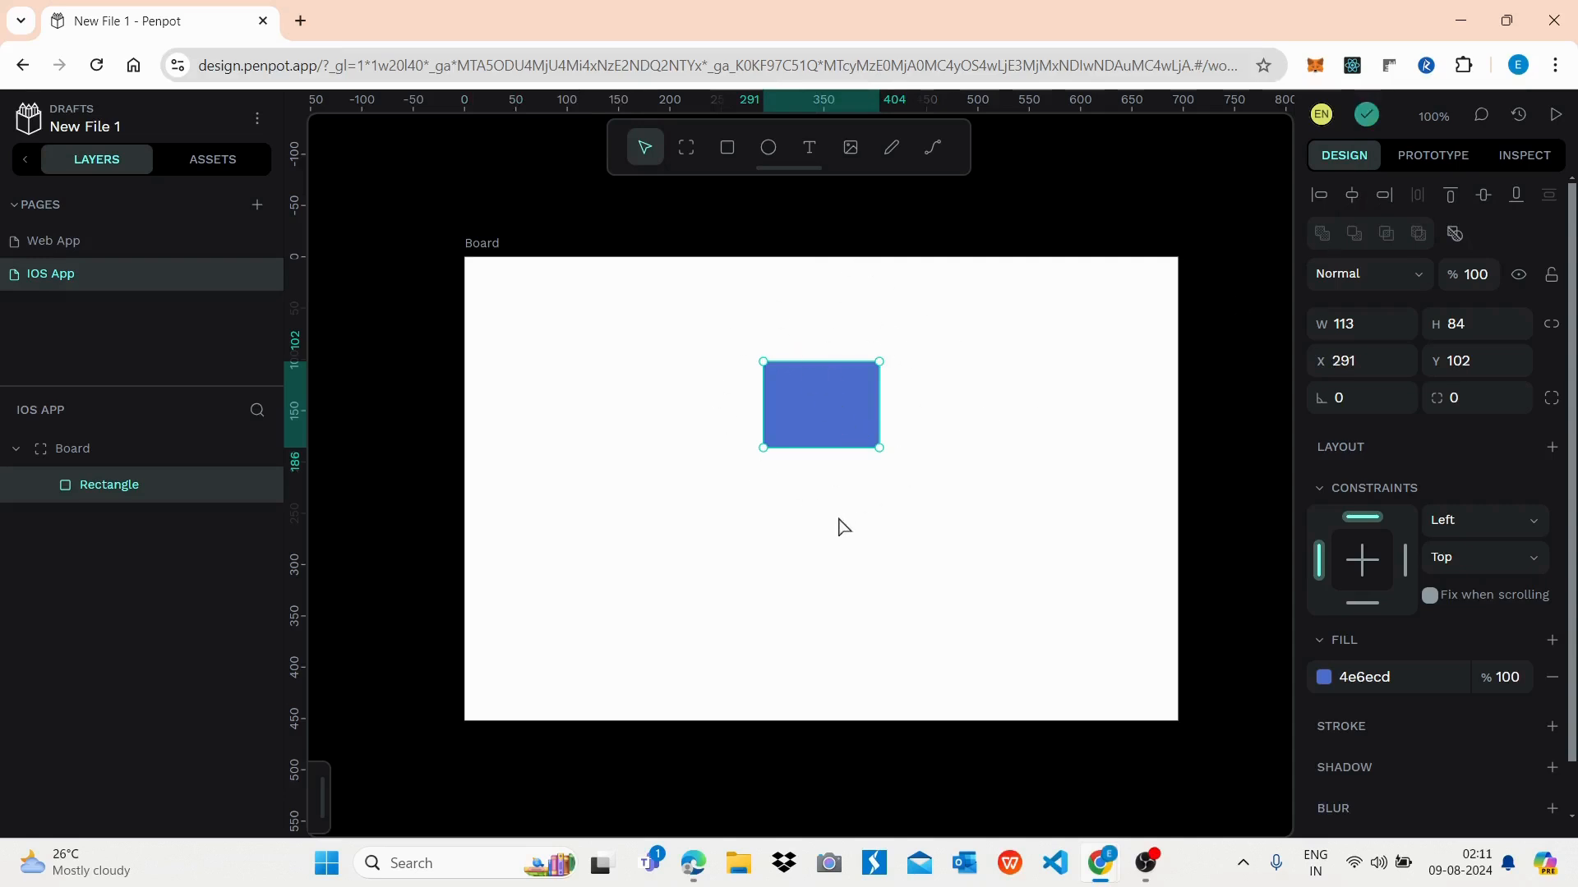
click(1386, 197)
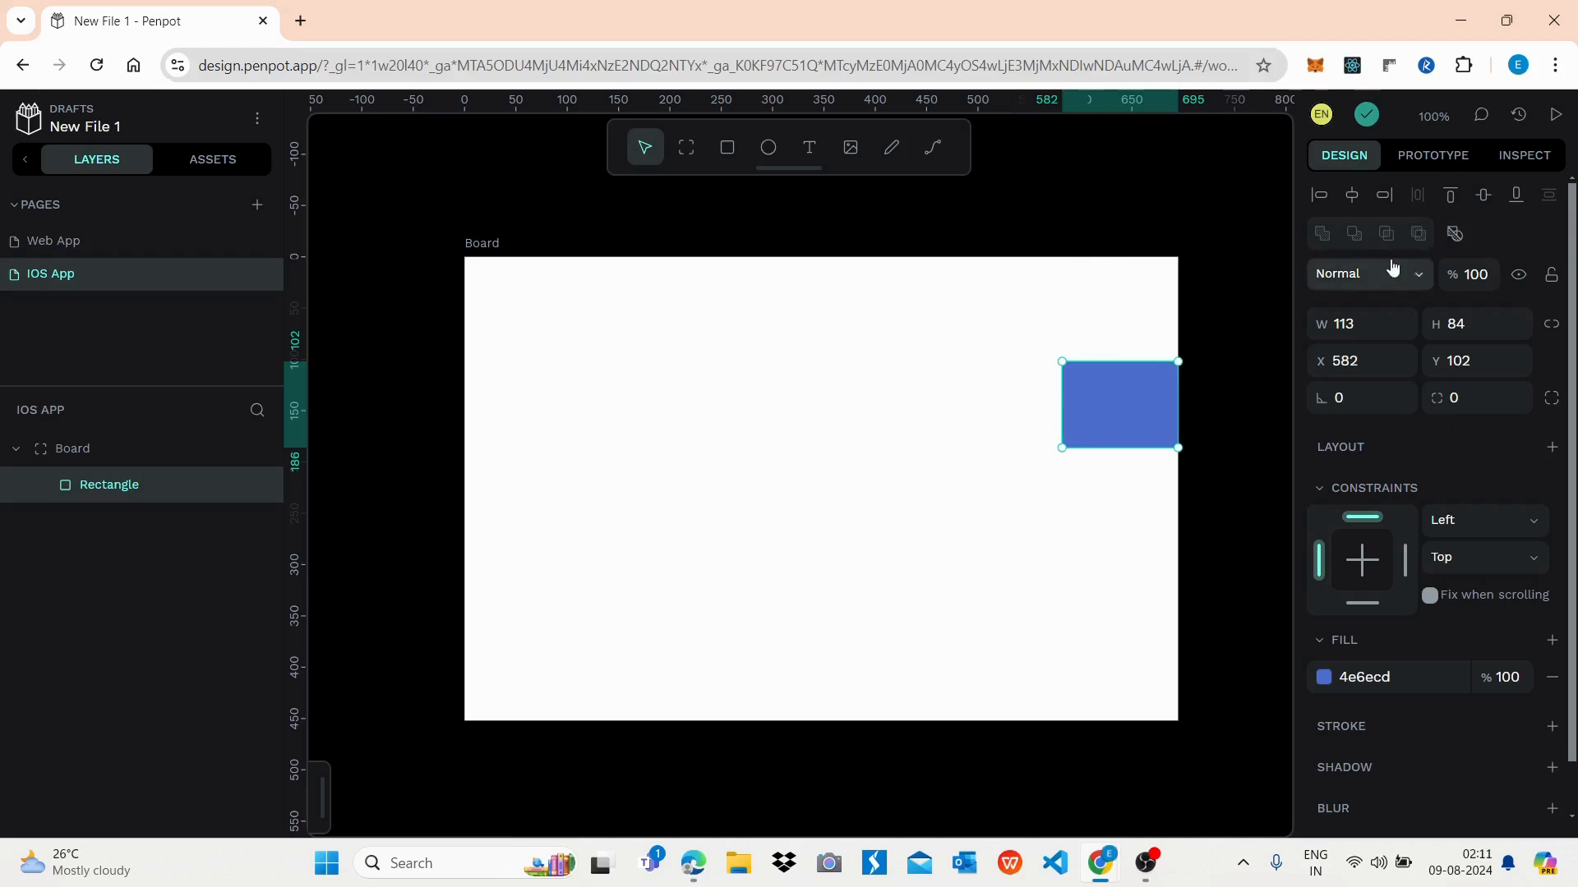
Step: Align the rectangle vertically in turn to the board's top edge, middle and bottom edge
click(1451, 197)
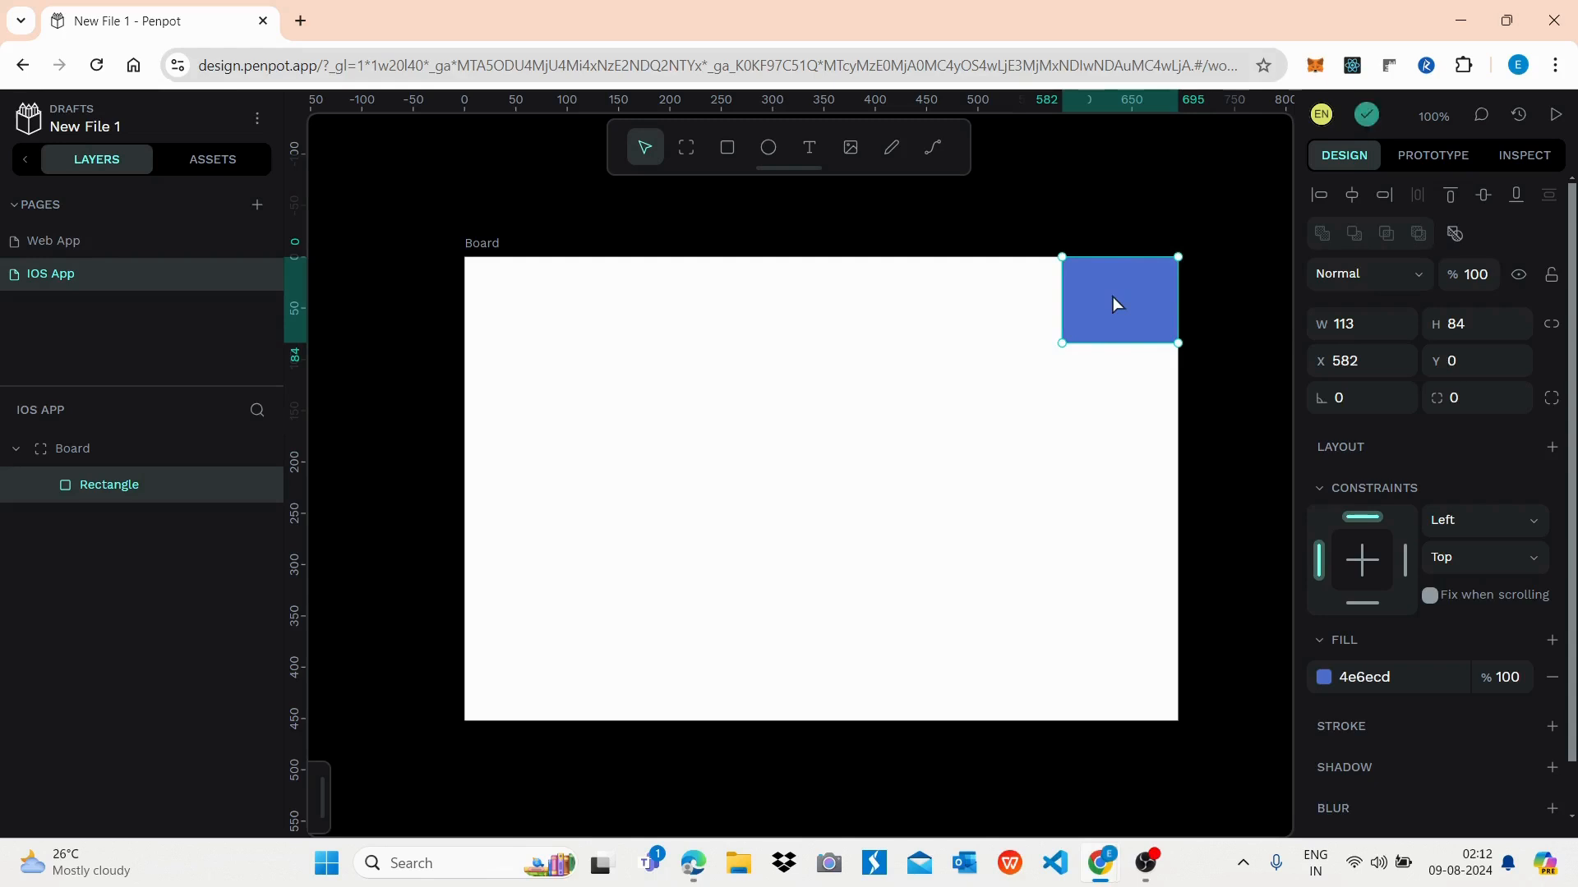
click(1484, 196)
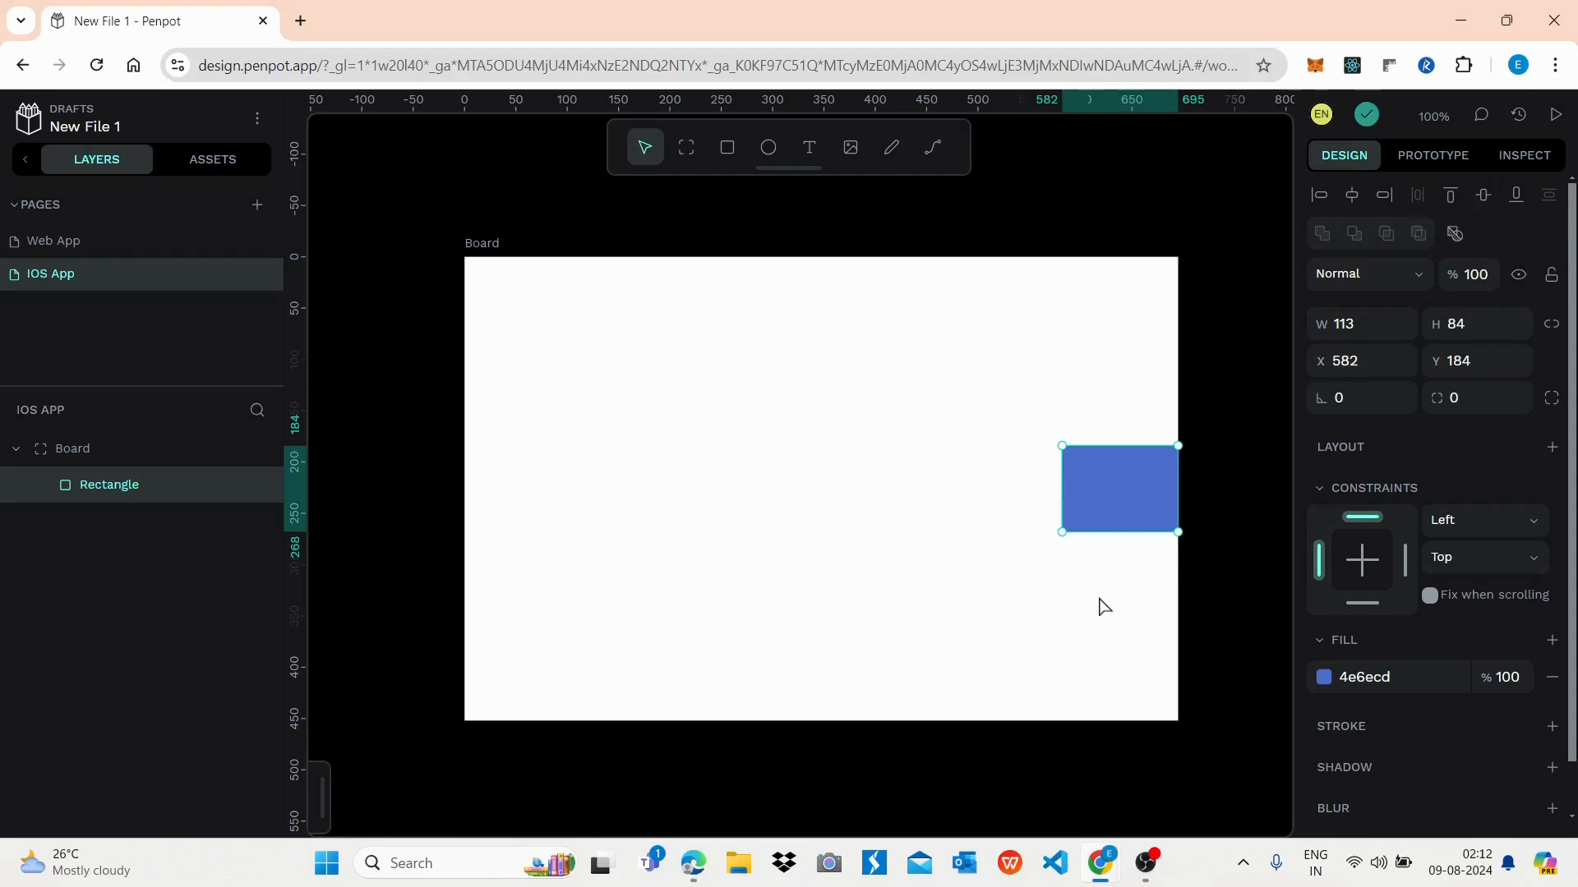
click(1517, 198)
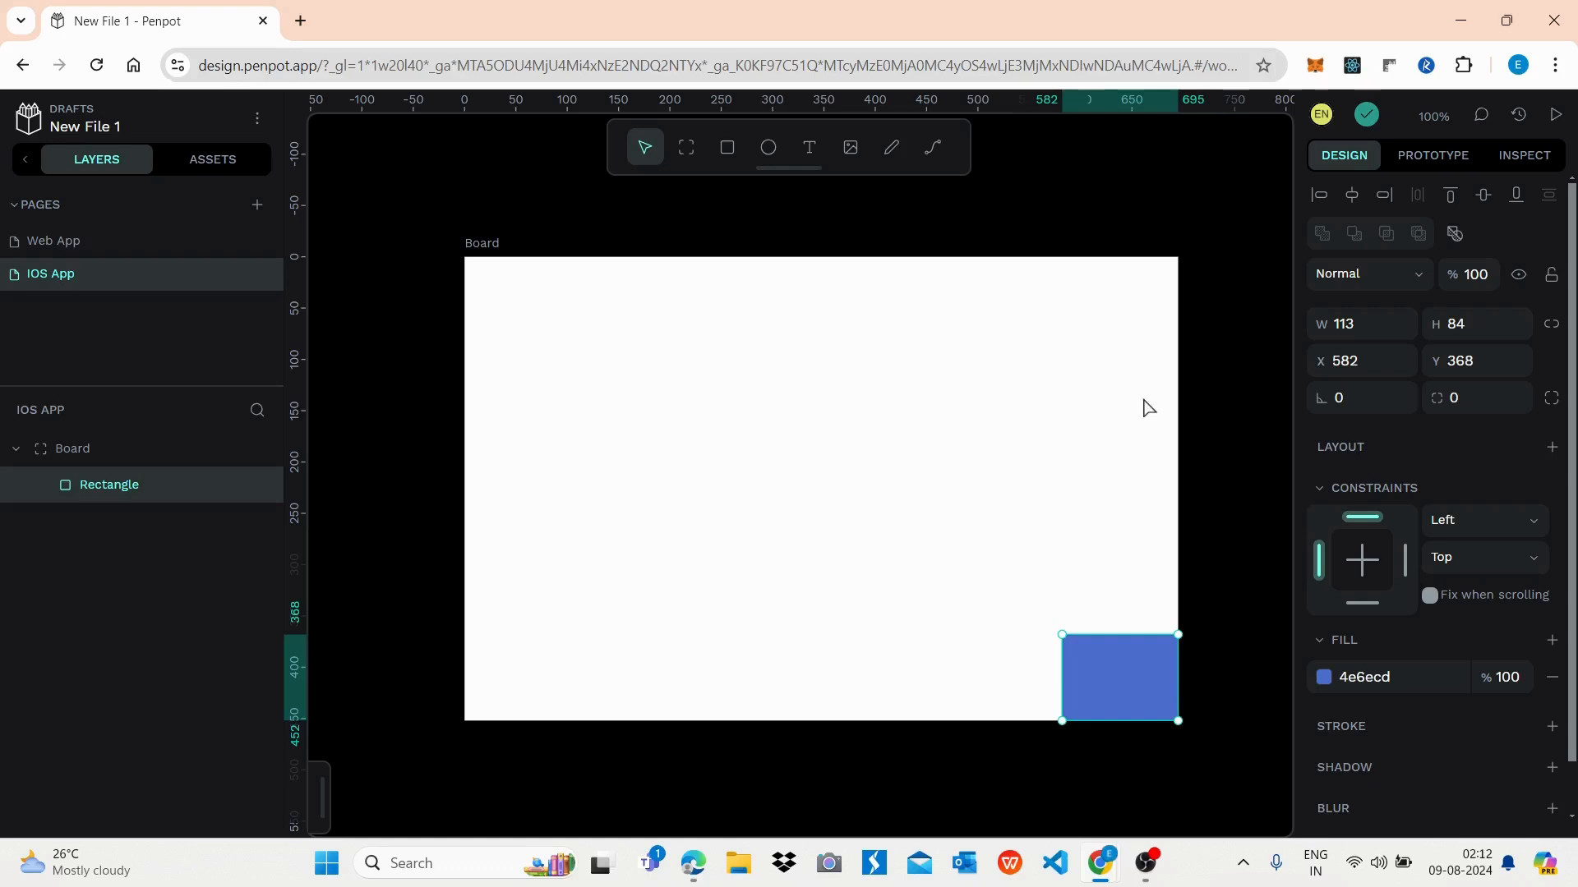
Step: Move the rectangle to about X 144, Y 96 and enlarge it to about 386 by 193
drag(1092, 665, 655, 394)
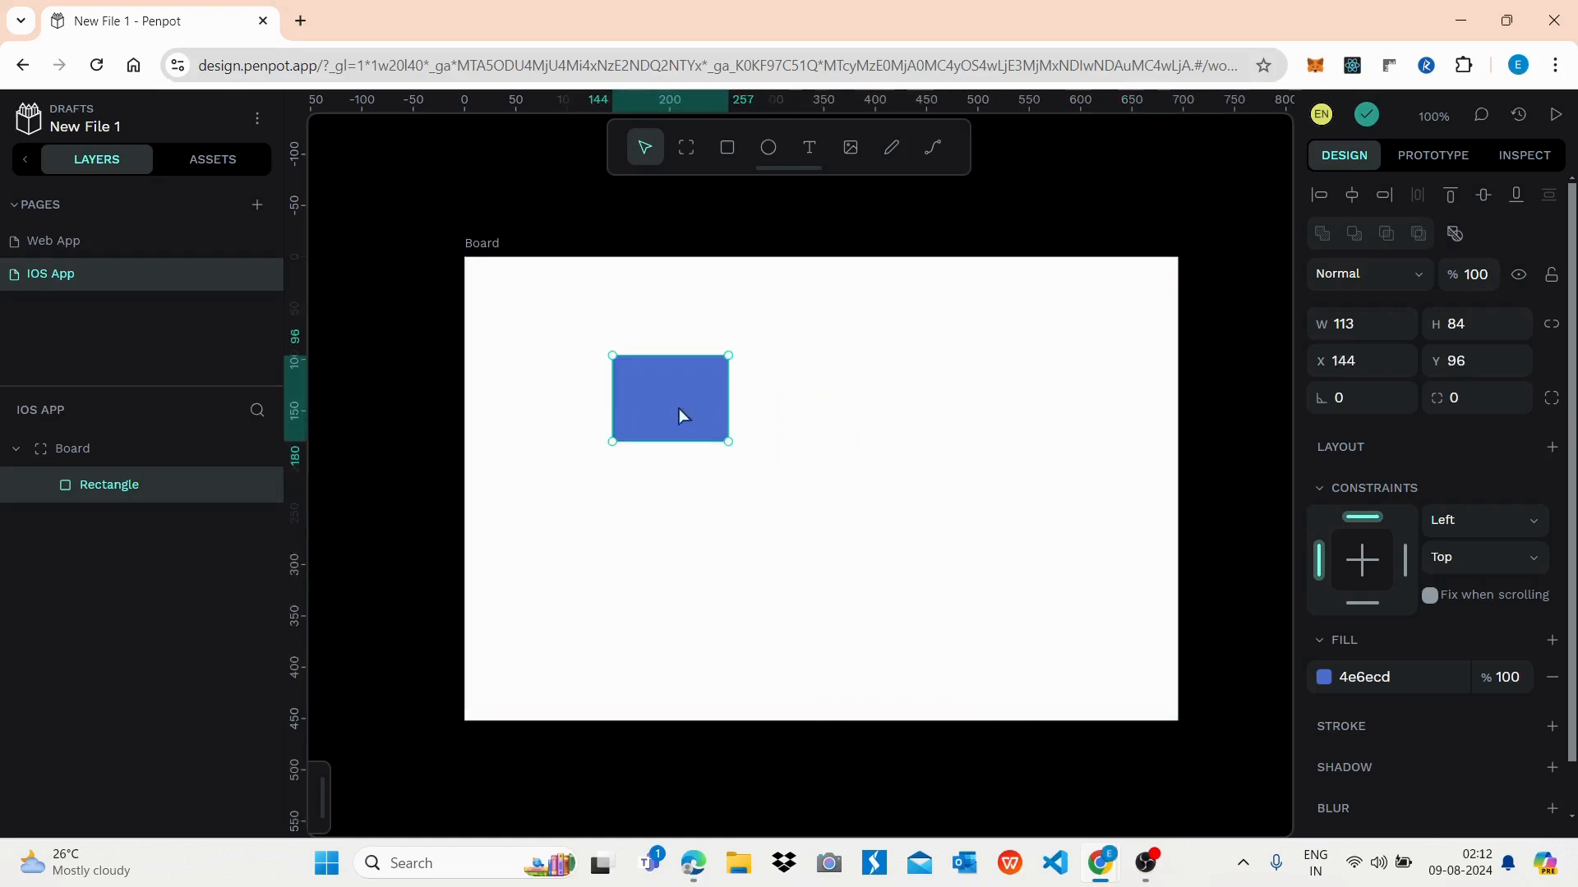
drag(729, 442, 1008, 553)
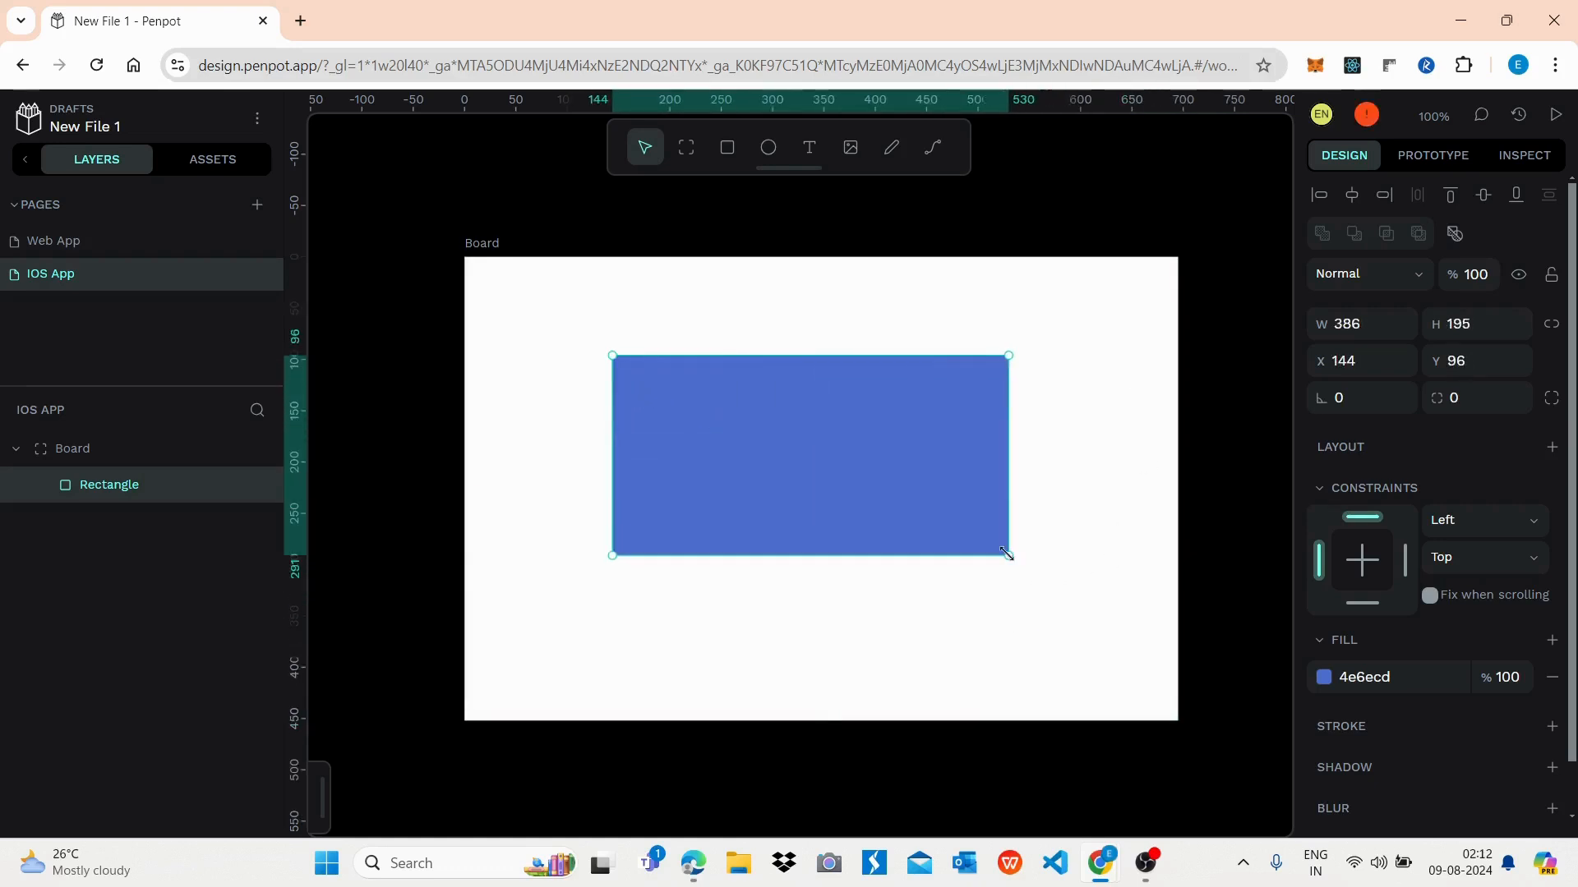
click(1086, 429)
Step: Add the text "Penpot is wonderful" on the blue rectangle
click(809, 154)
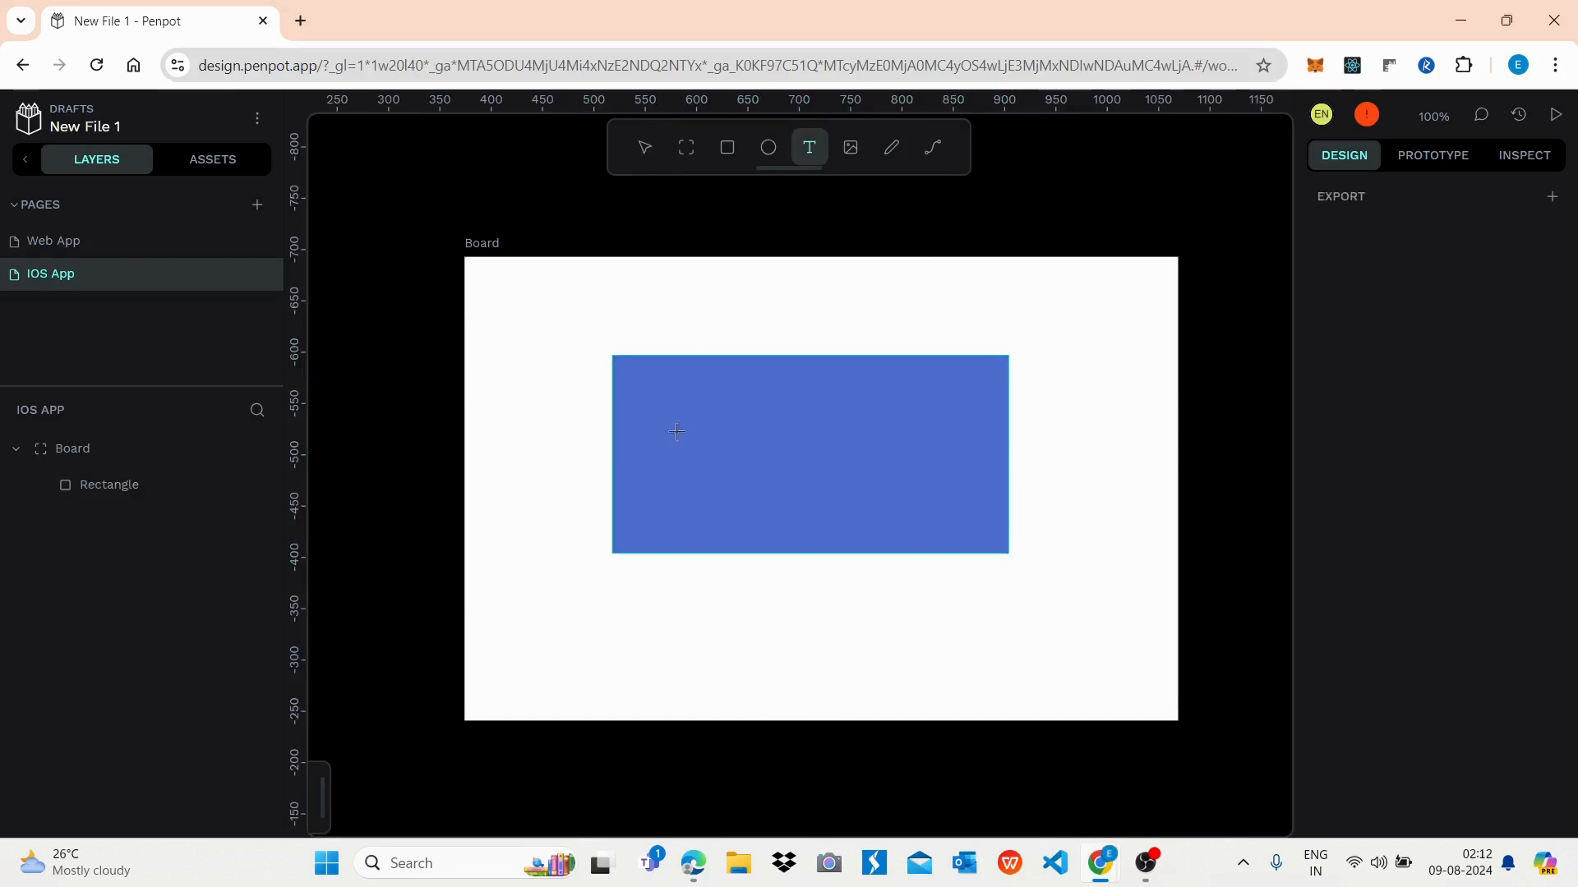
click(669, 445)
text(Penpit)
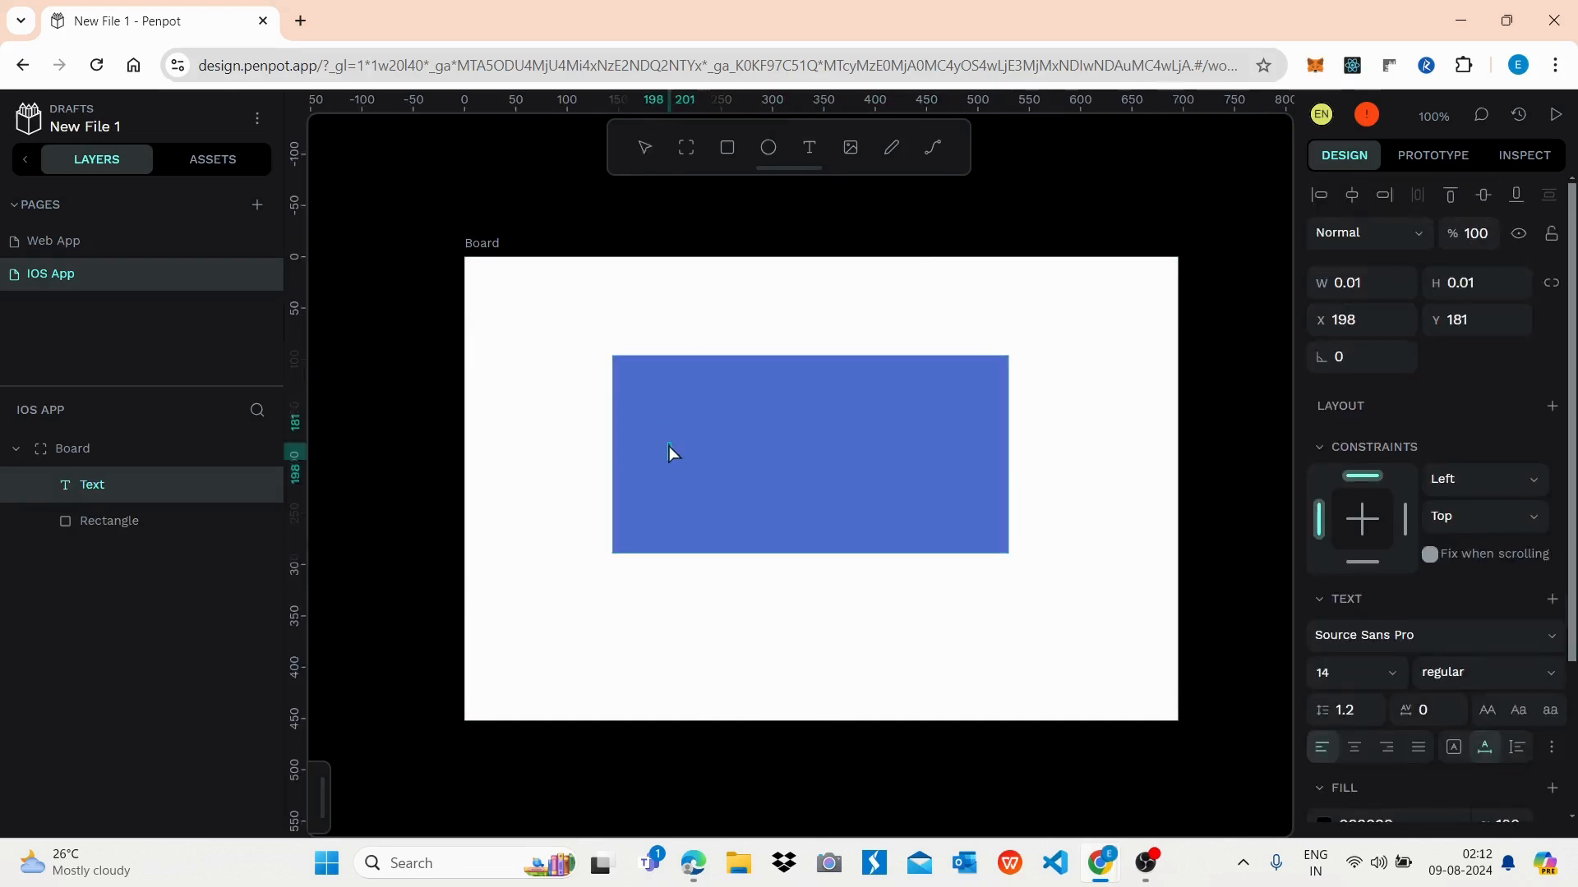
key(BackSpace)
key(BackSpace)
text(ot is wonderful)
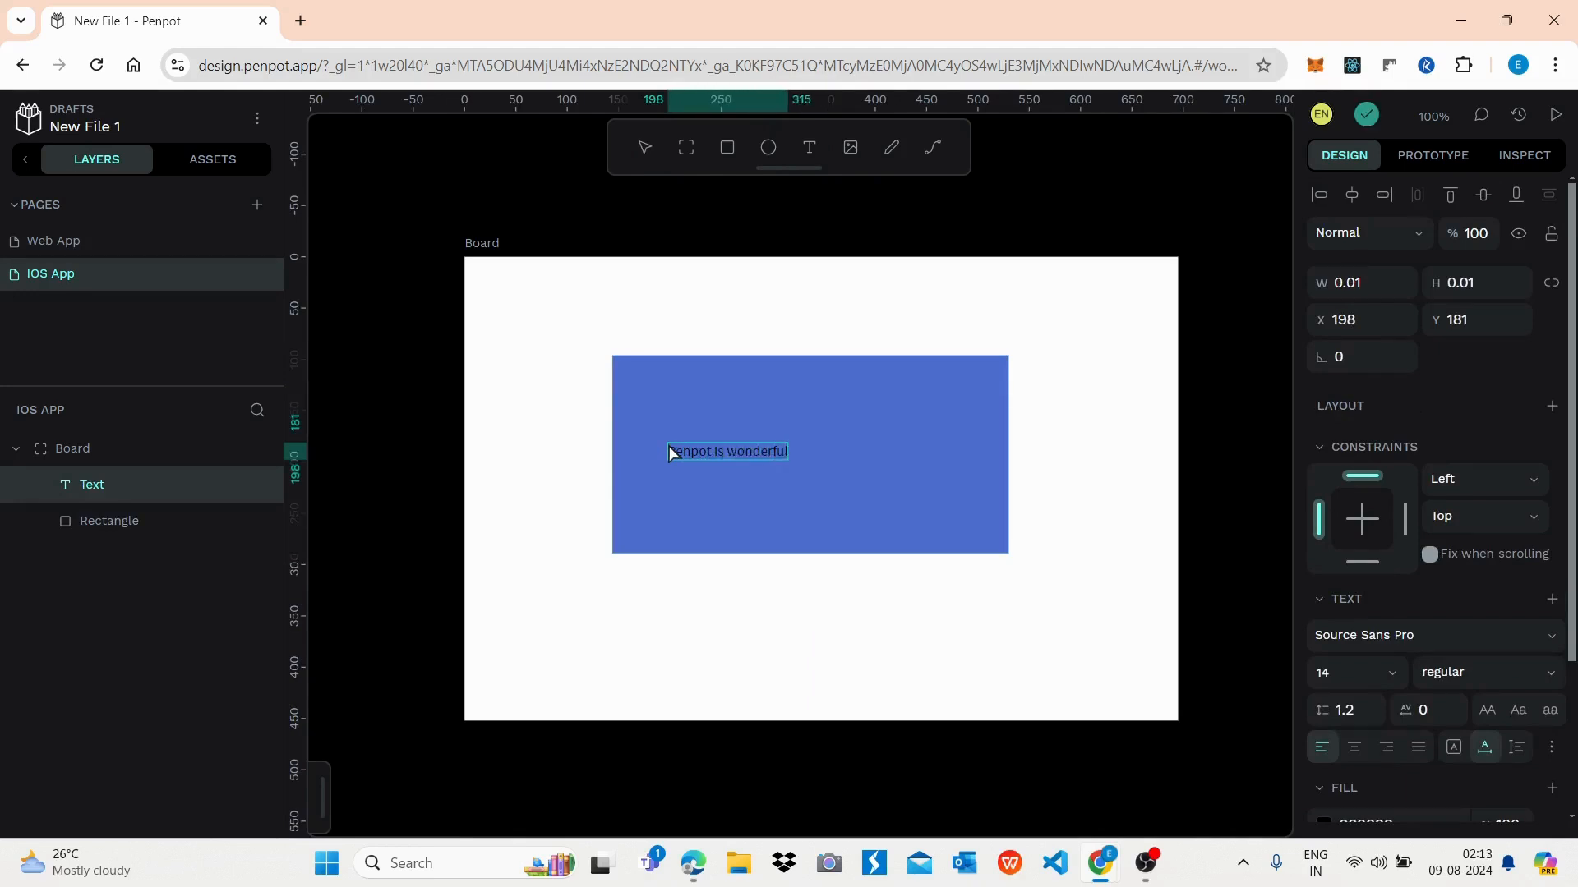
key(Escape)
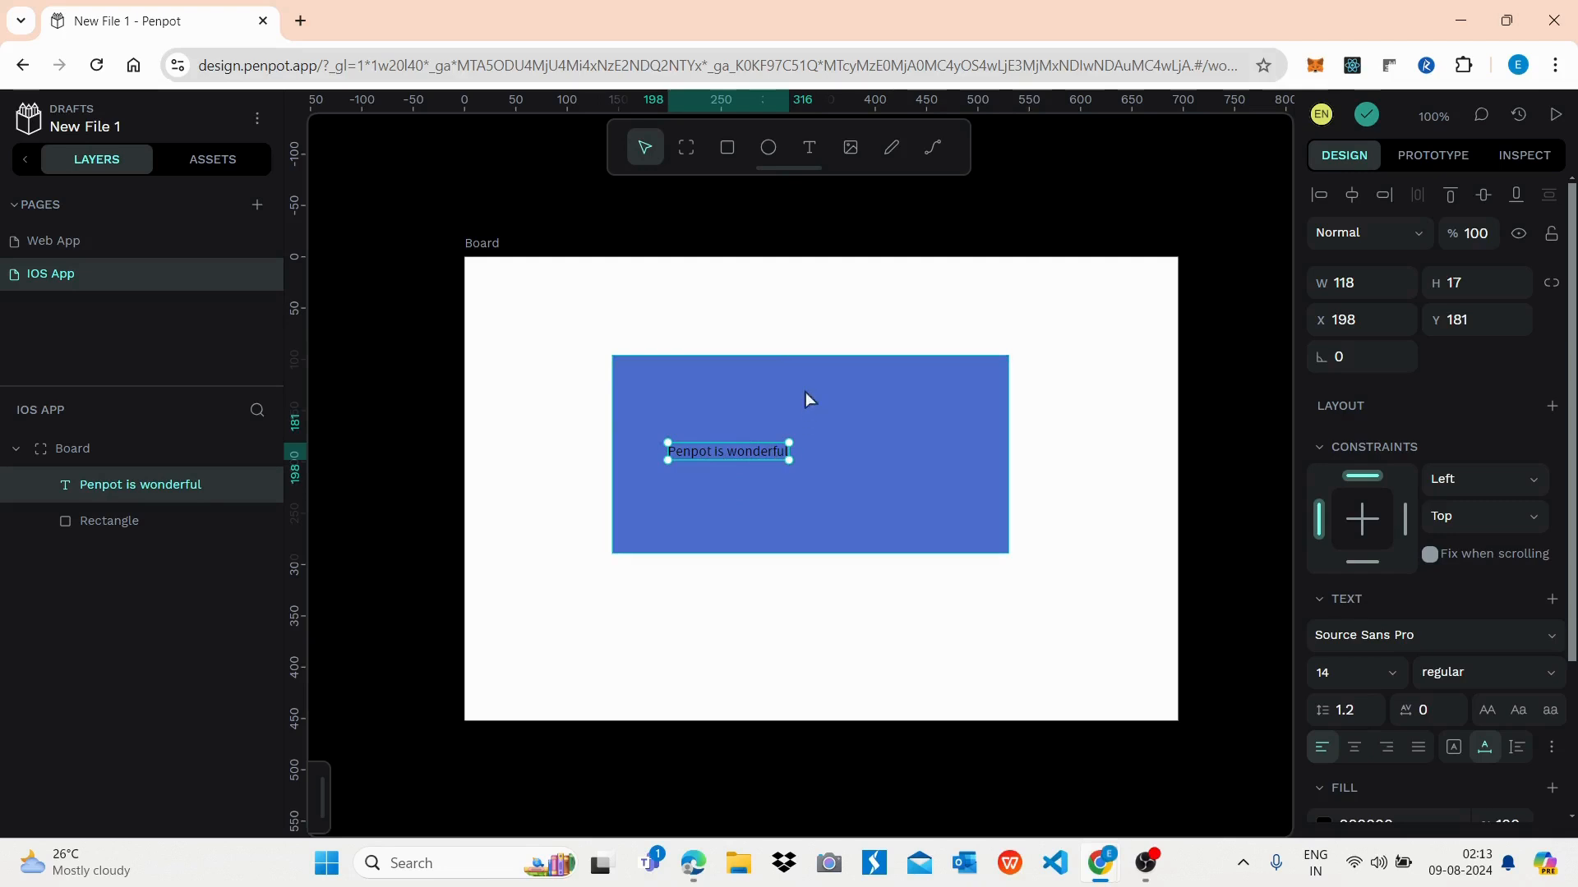
Step: Move the rectangle to about X 29, Y 71 and place the text on it at about X 104, Y 112
drag(693, 396, 574, 355)
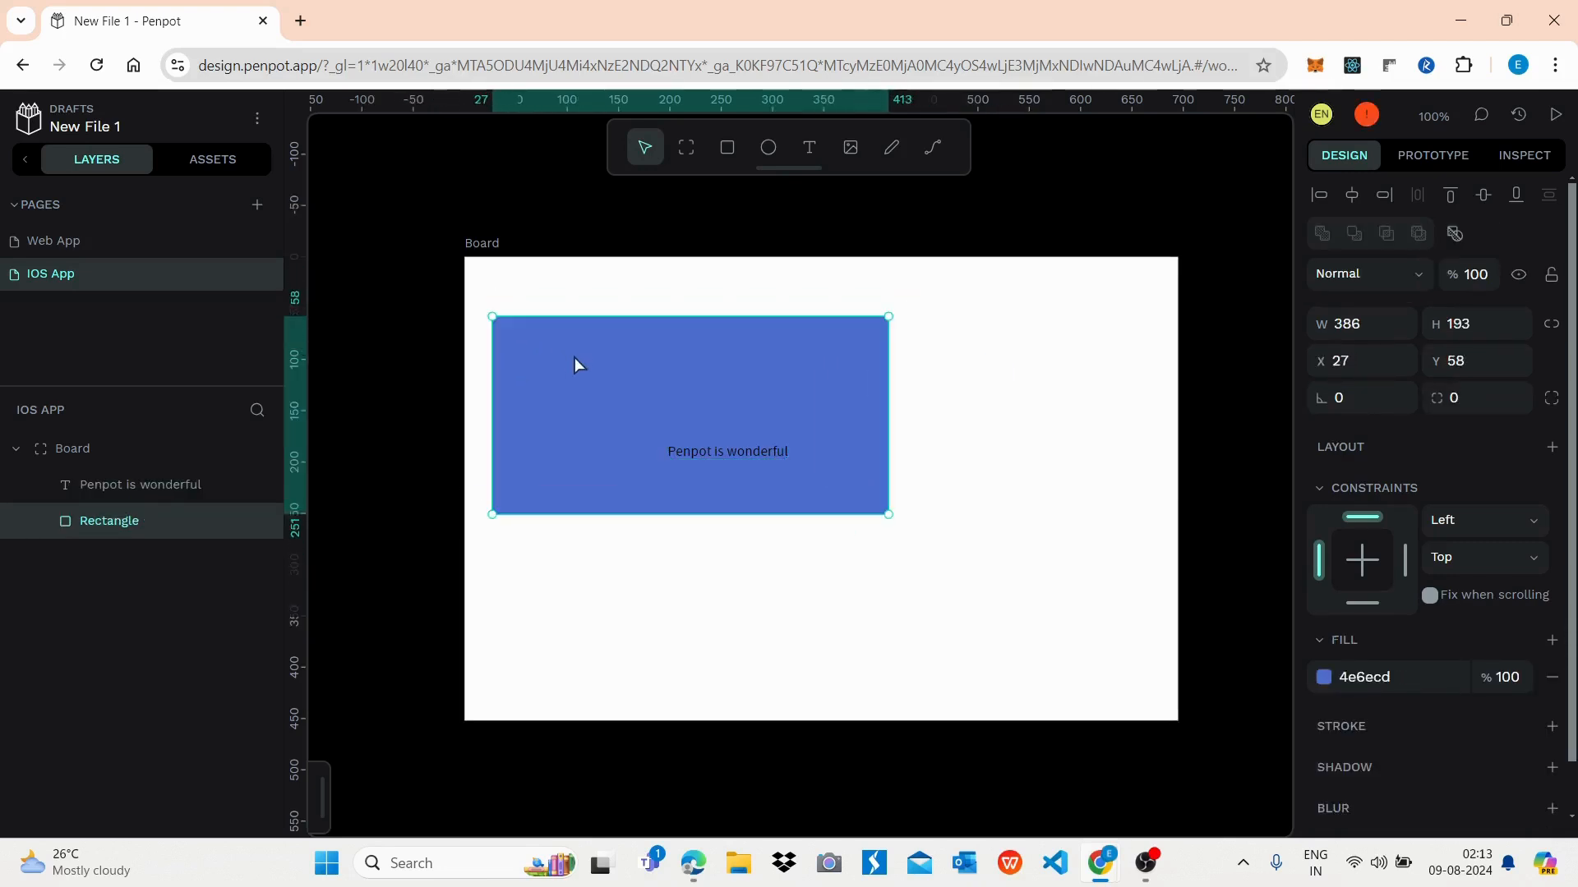
drag(708, 452, 618, 381)
click(663, 563)
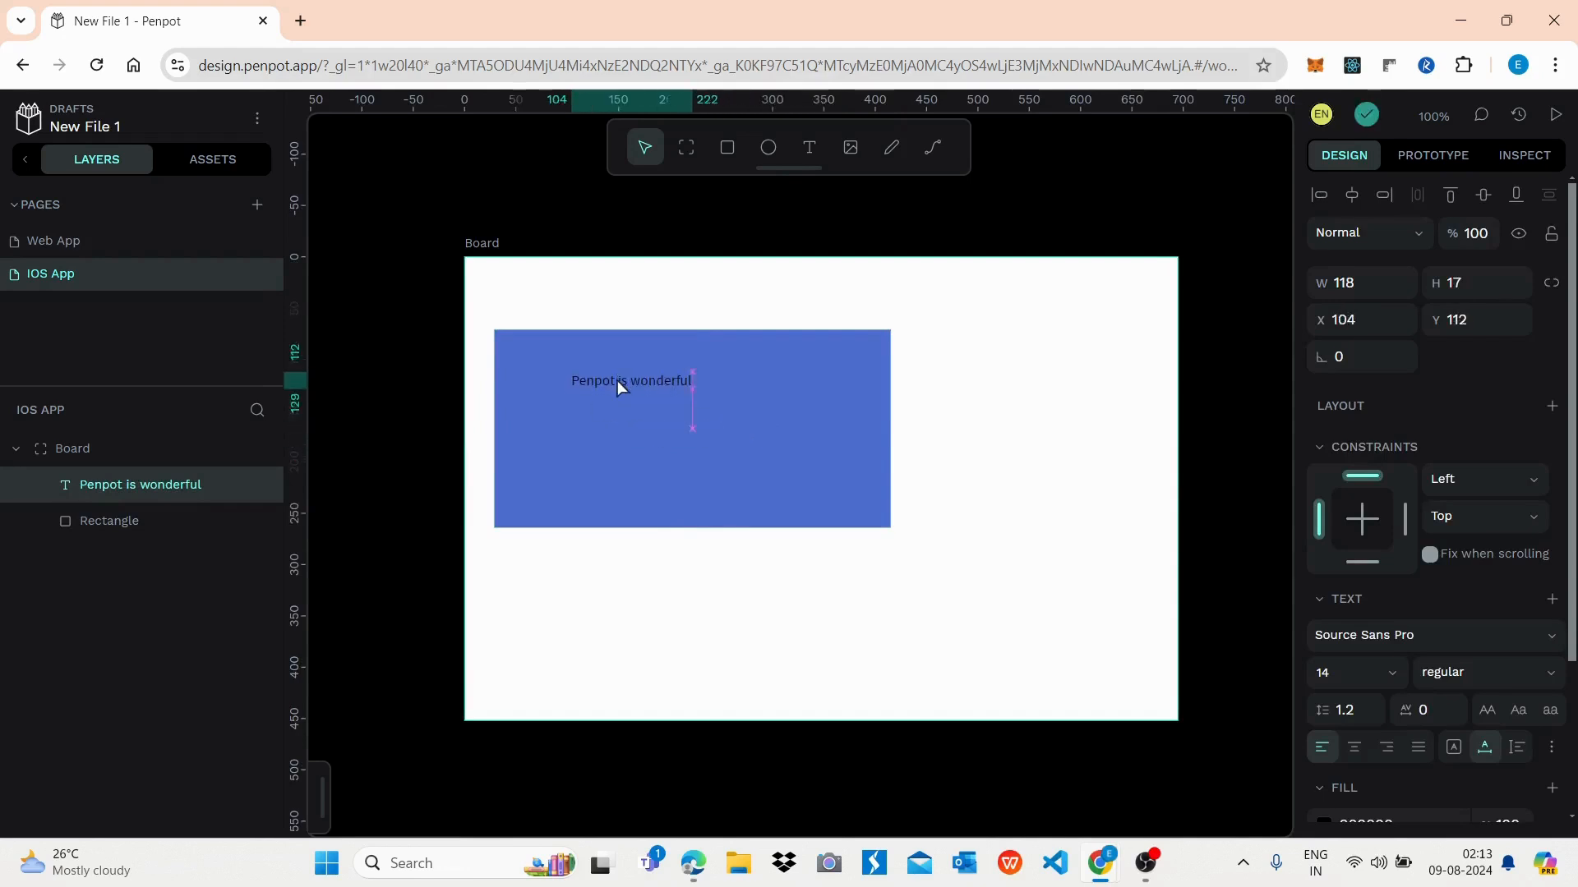
Step: Select the rectangle and the text together and align their centres horizontally and vertically
click(618, 381)
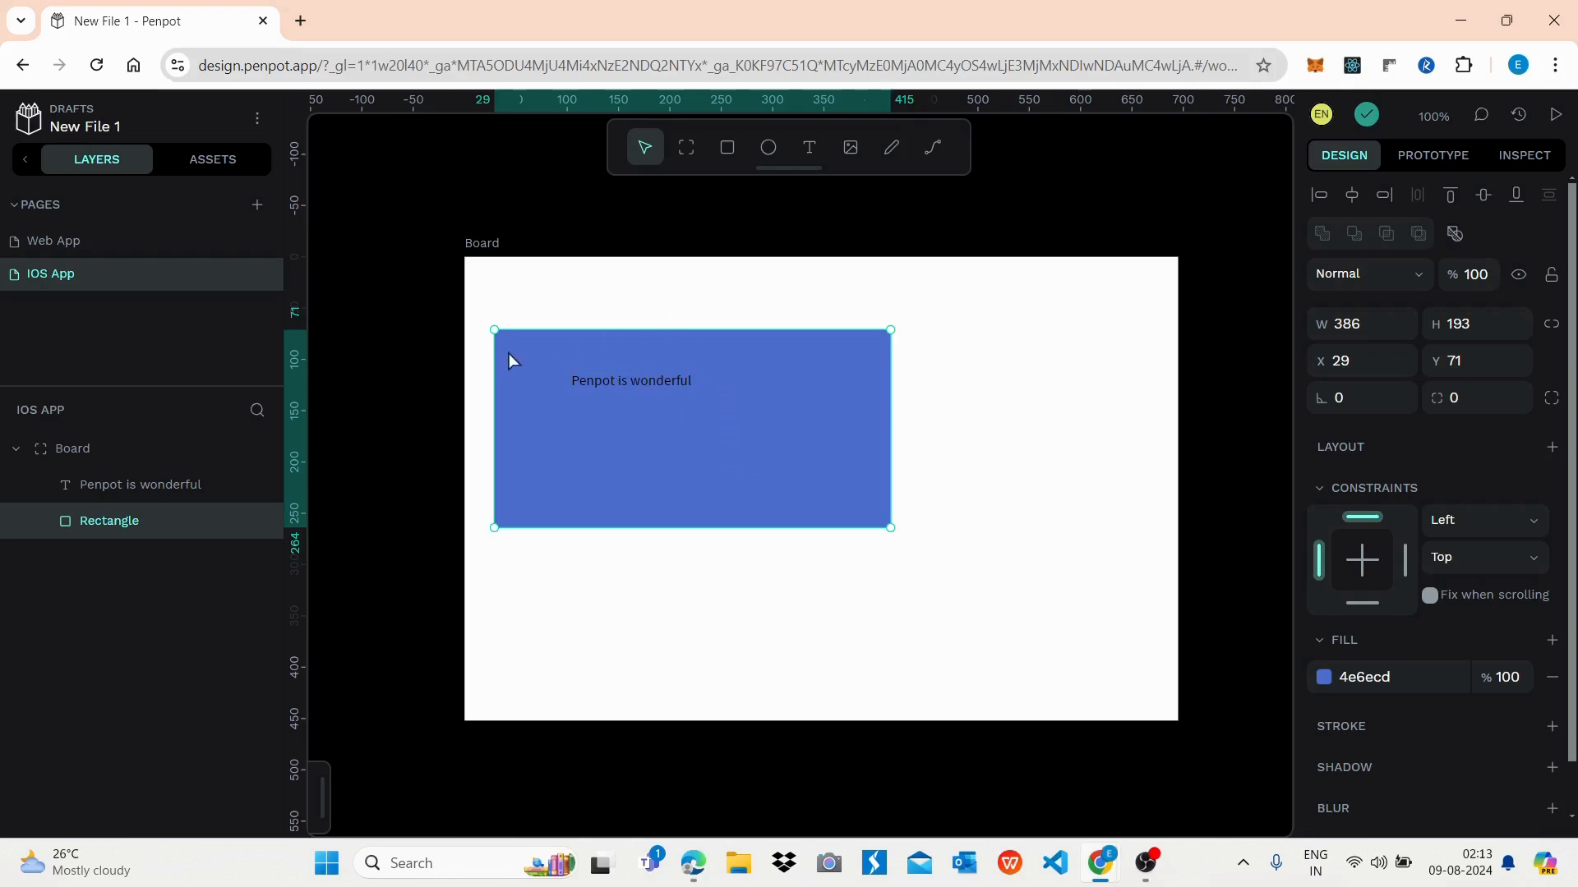
click(655, 623)
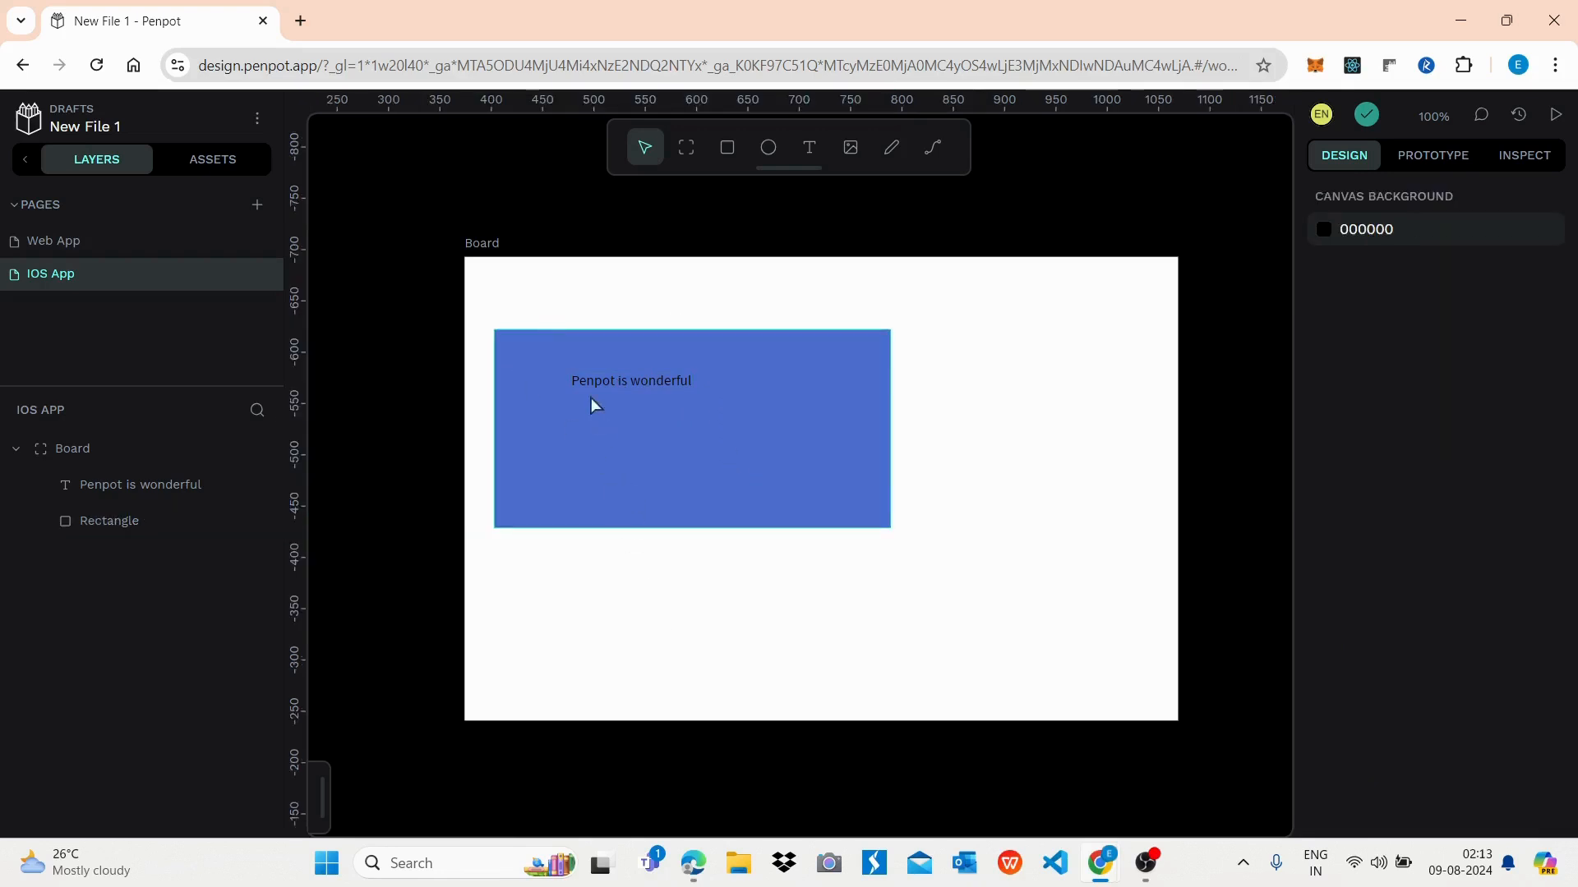
click(550, 333)
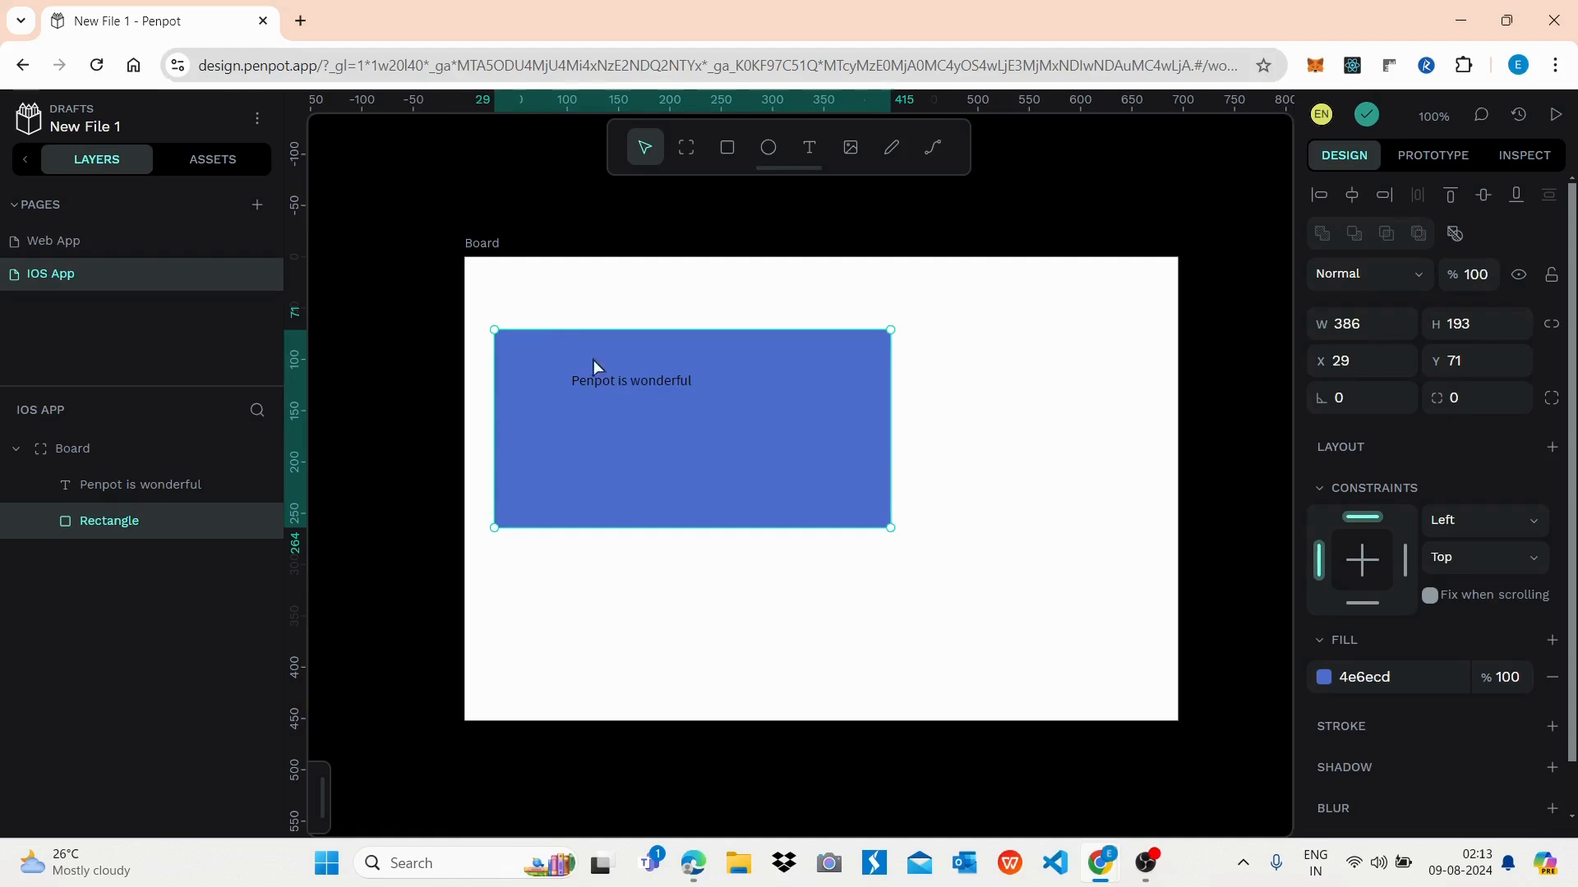
shift+click(629, 380)
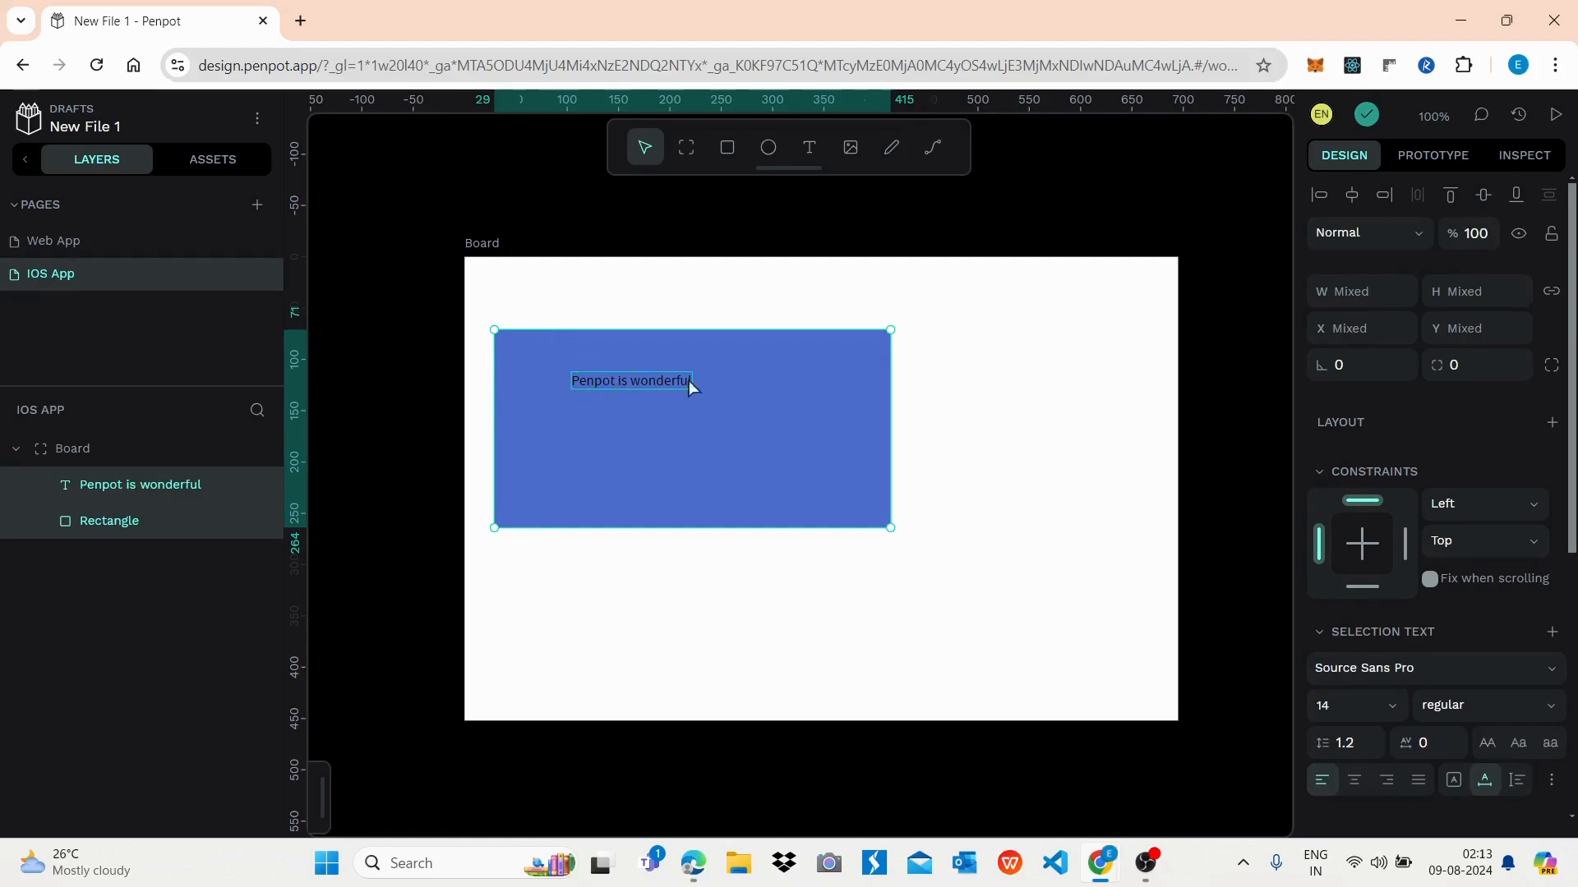
click(1352, 197)
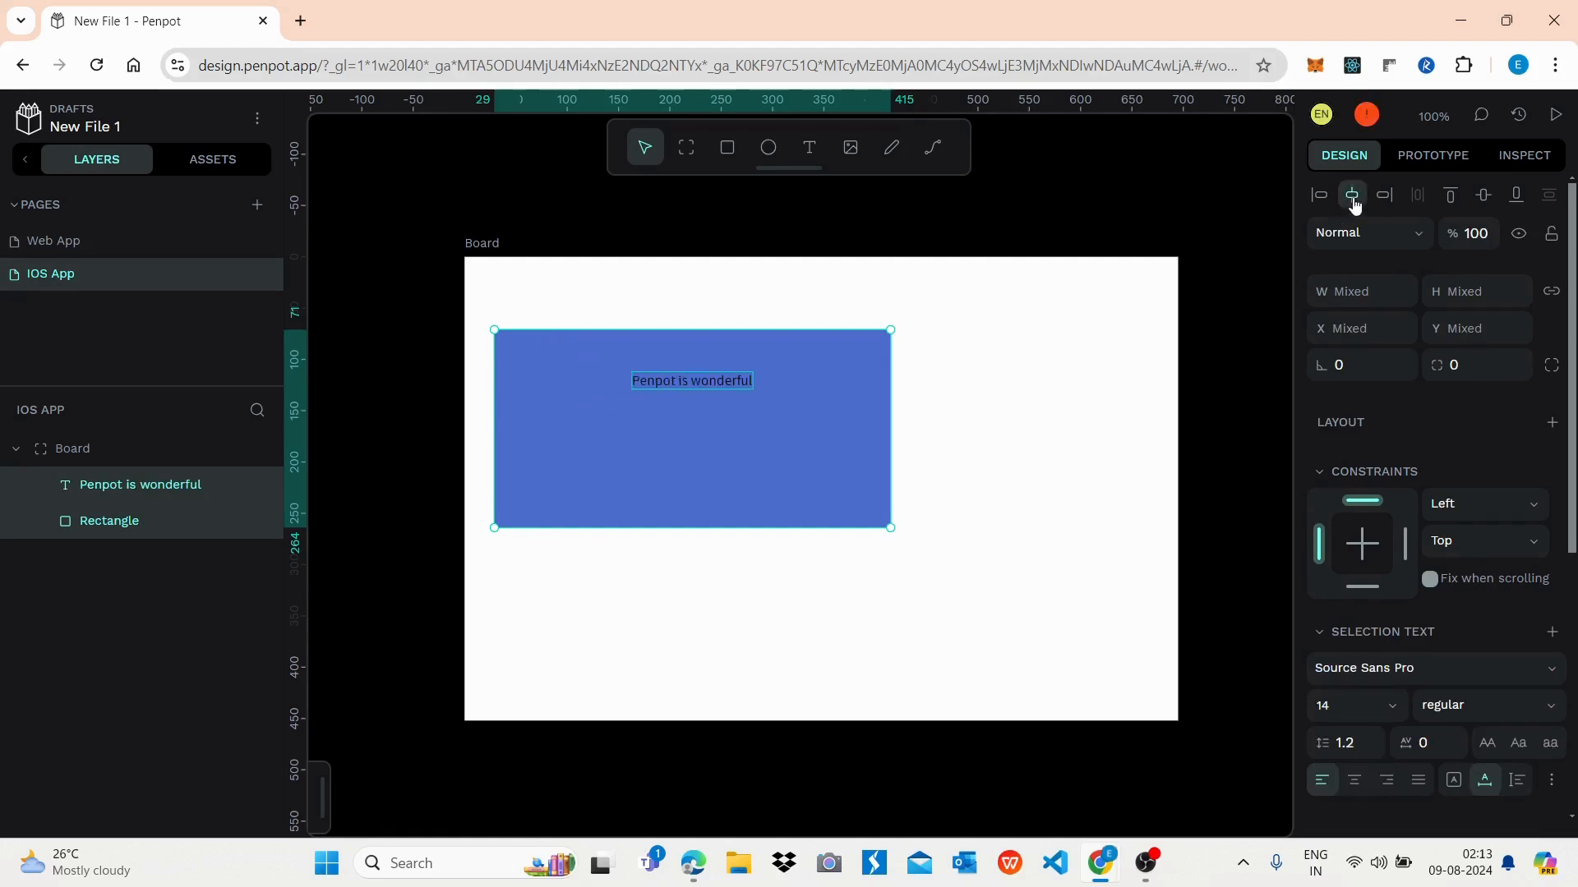
click(1484, 200)
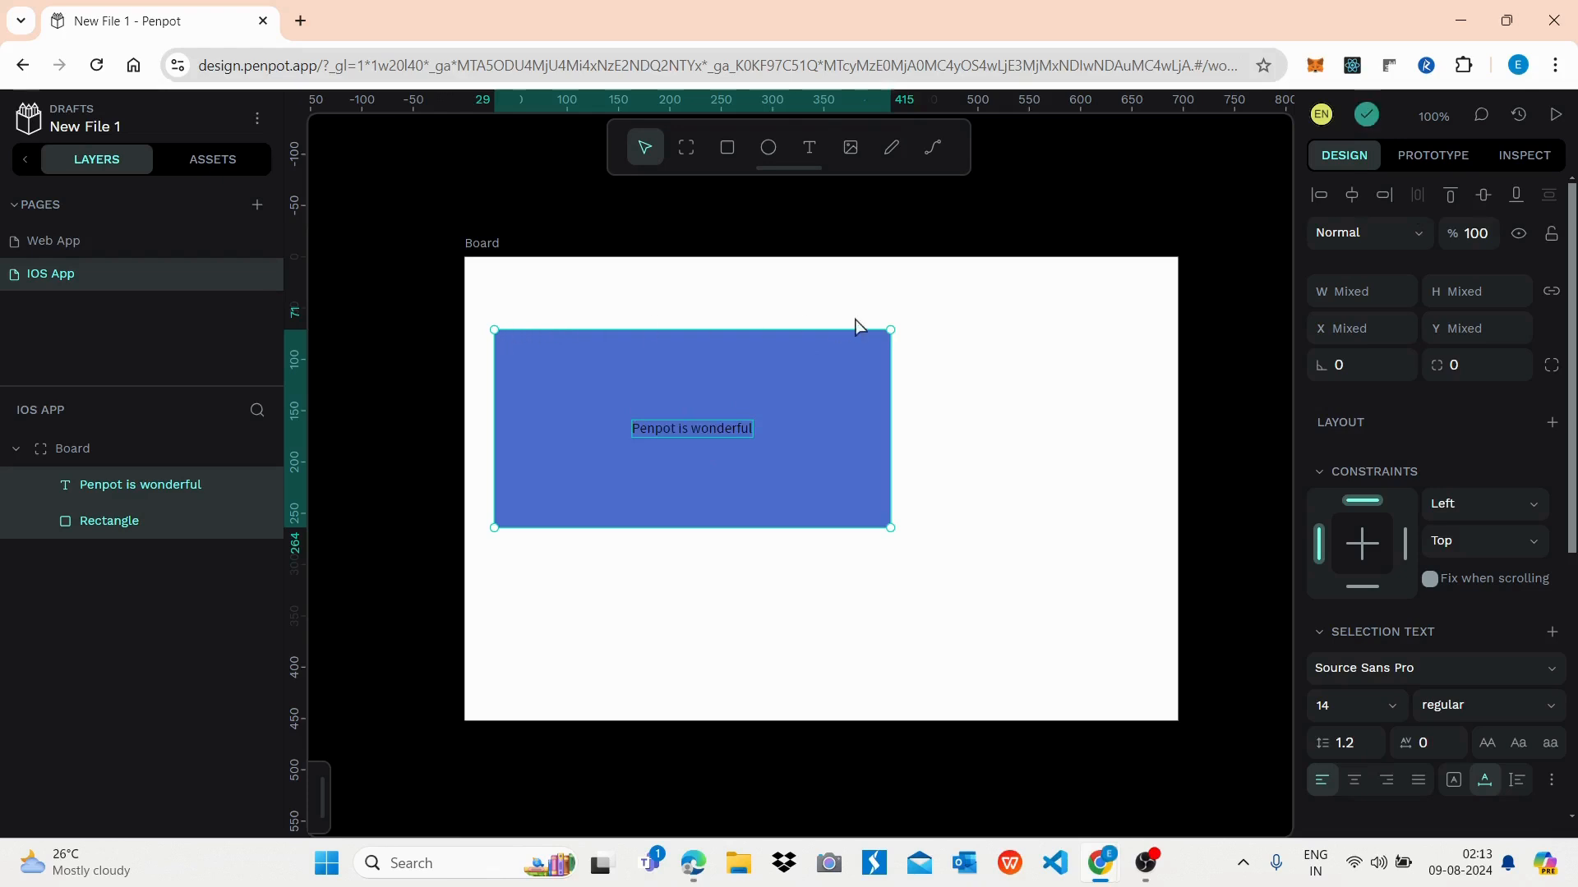
Step: Delete the text and shrink the rectangle to about 101 by 85, placed at about X 92, Y 60
click(709, 425)
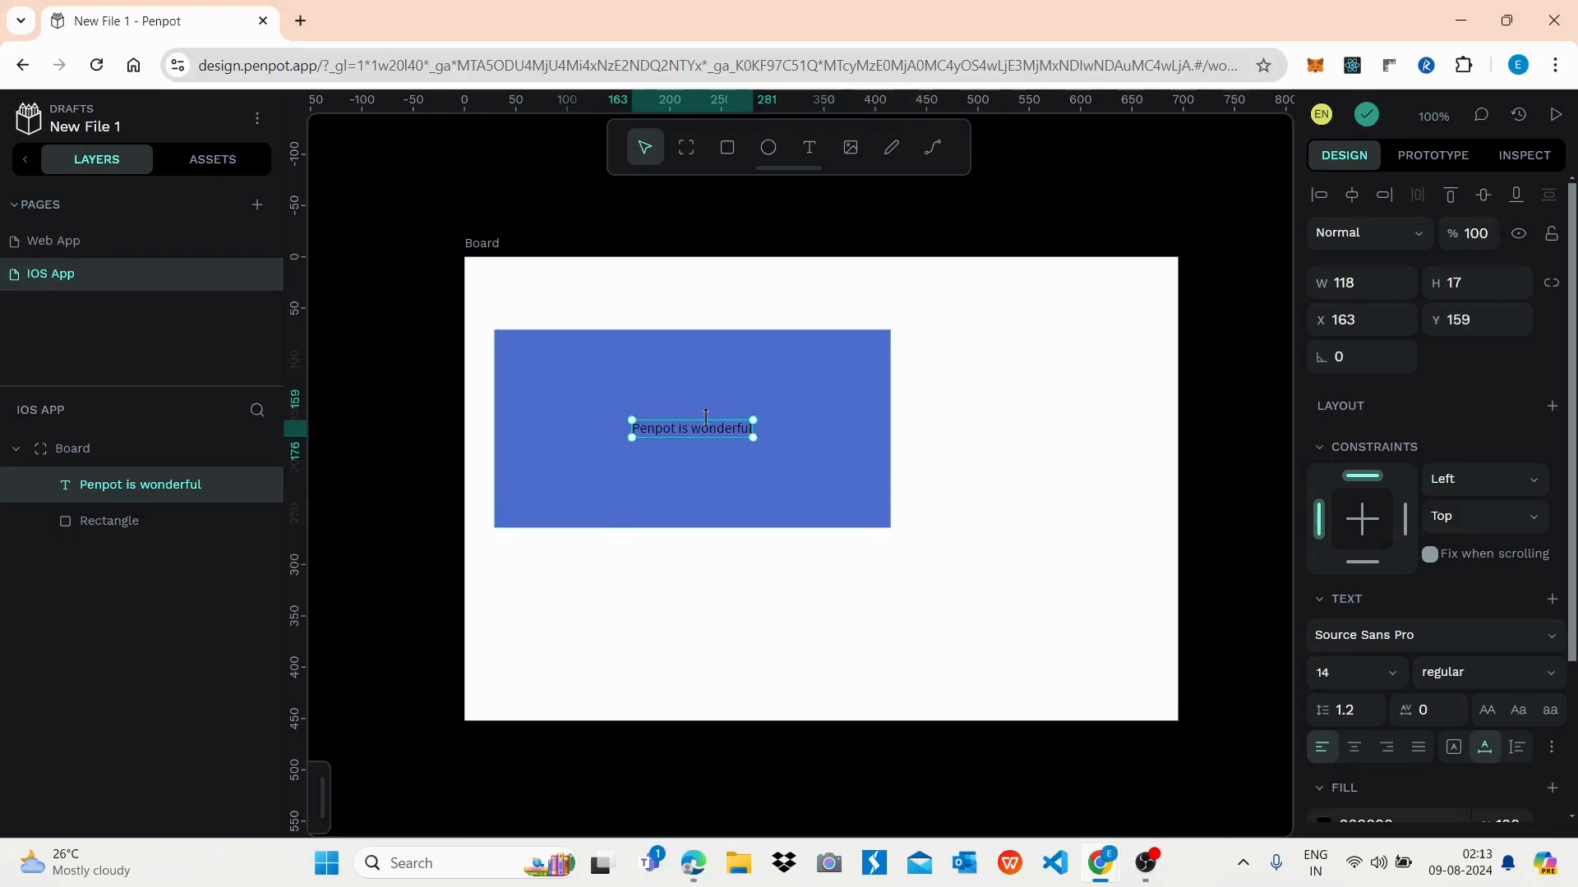
key(Delete)
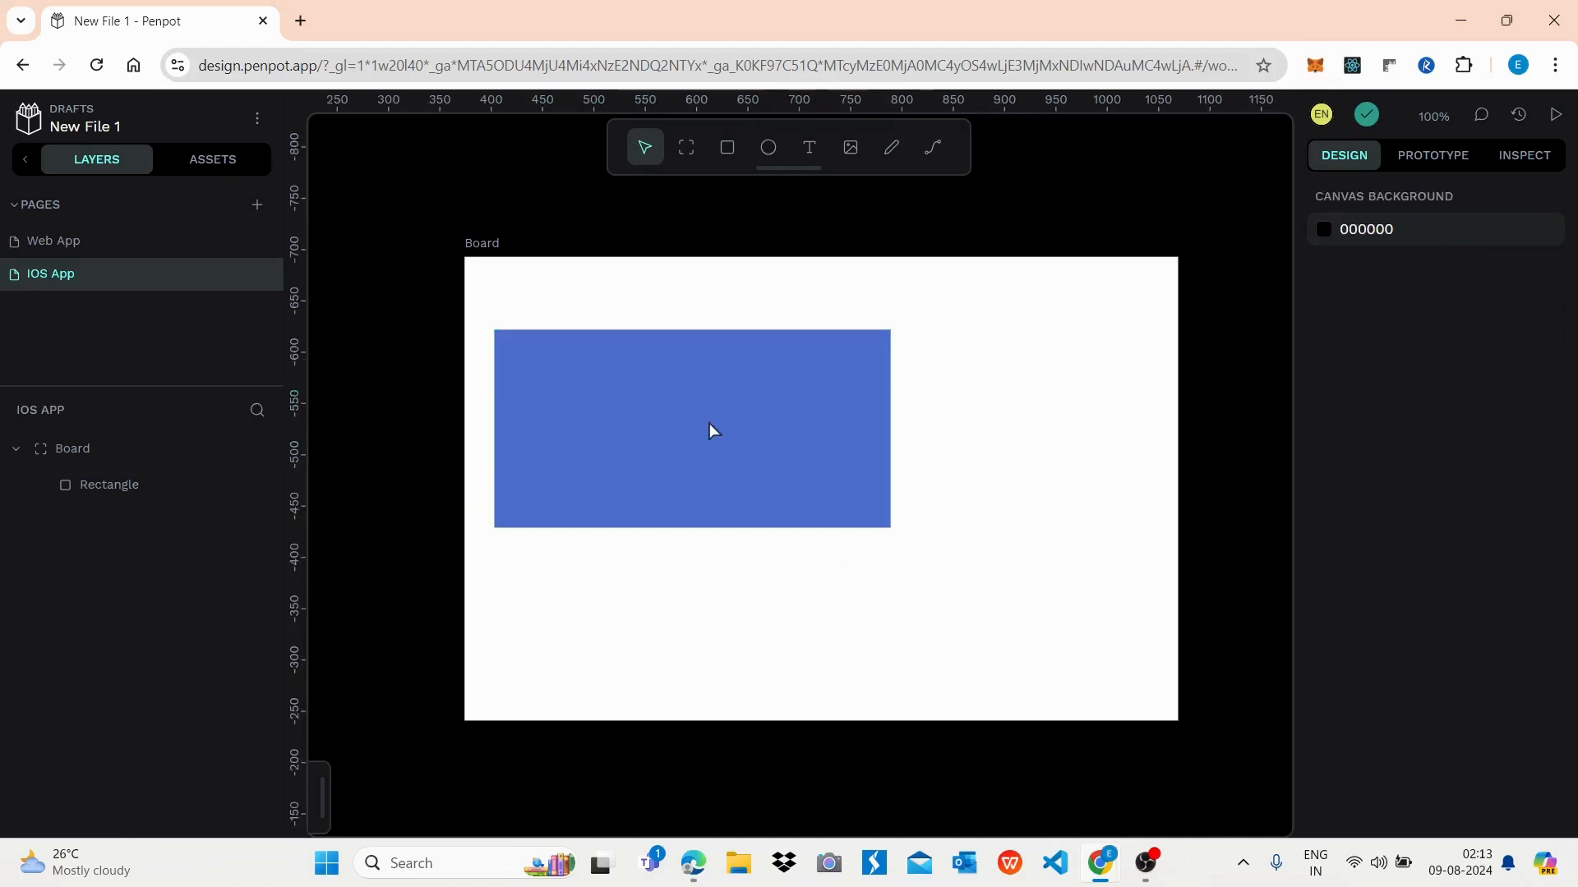
click(516, 363)
drag(494, 329, 589, 362)
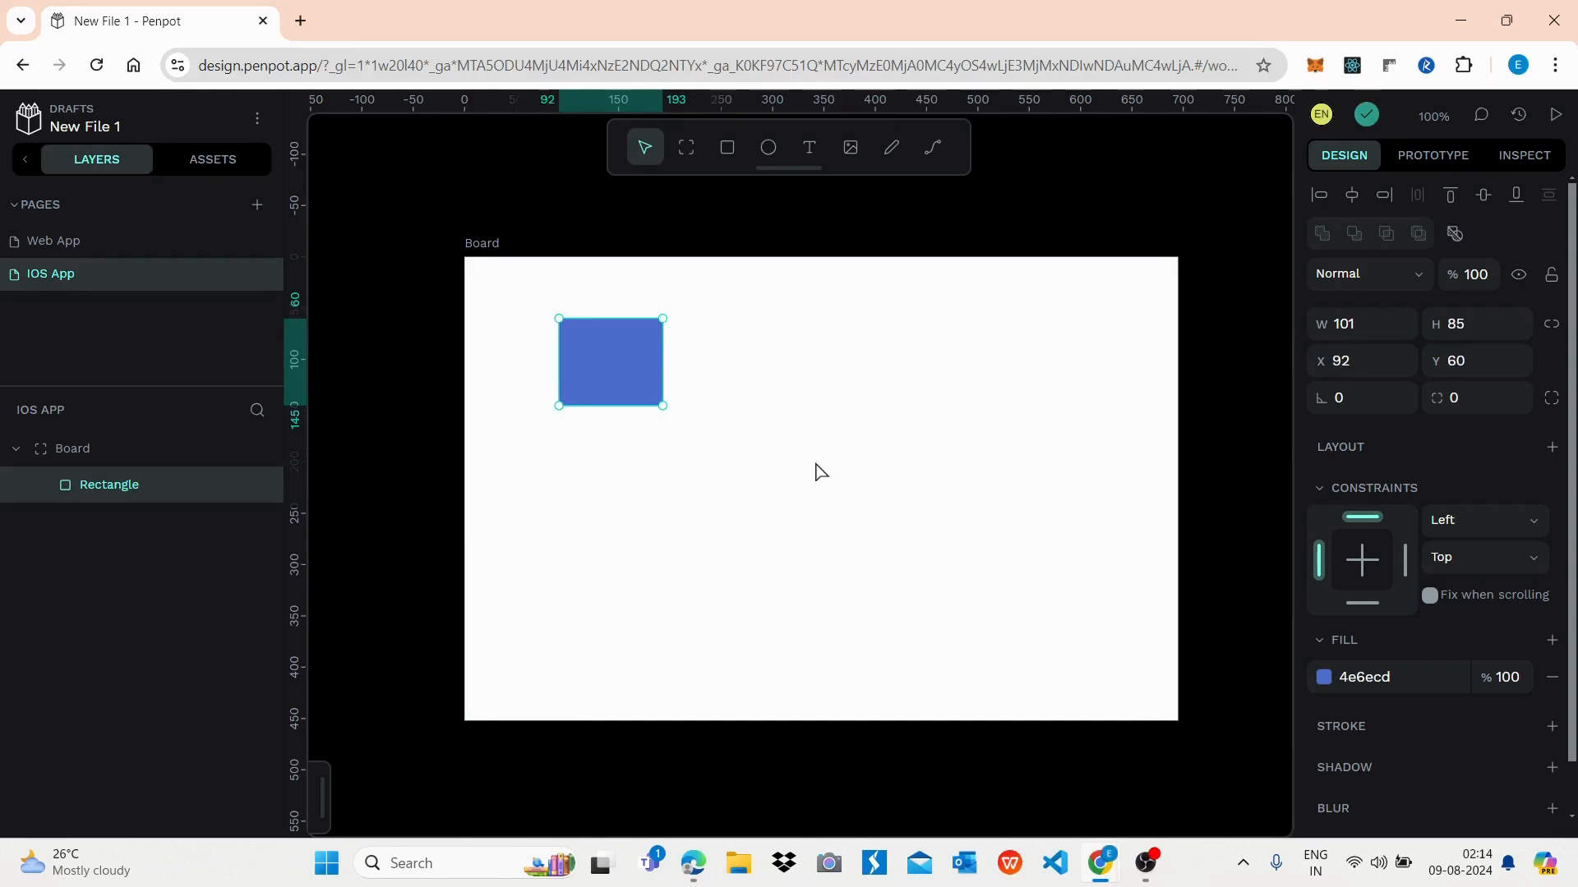
Step: Centre the small blue rectangle horizontally on the board
click(745, 542)
click(597, 371)
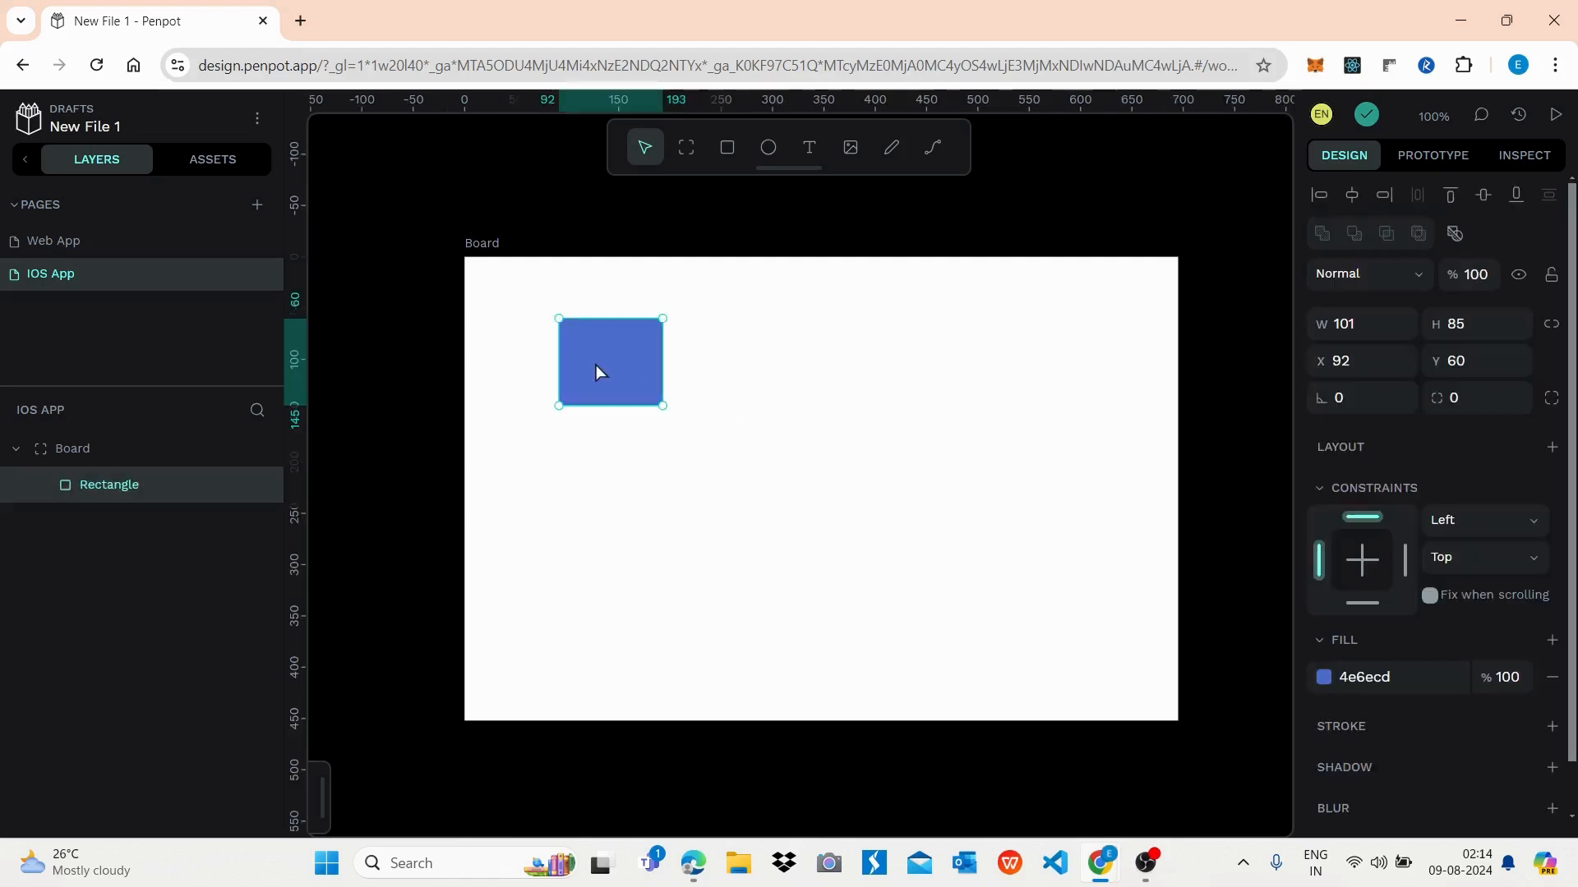
click(1354, 199)
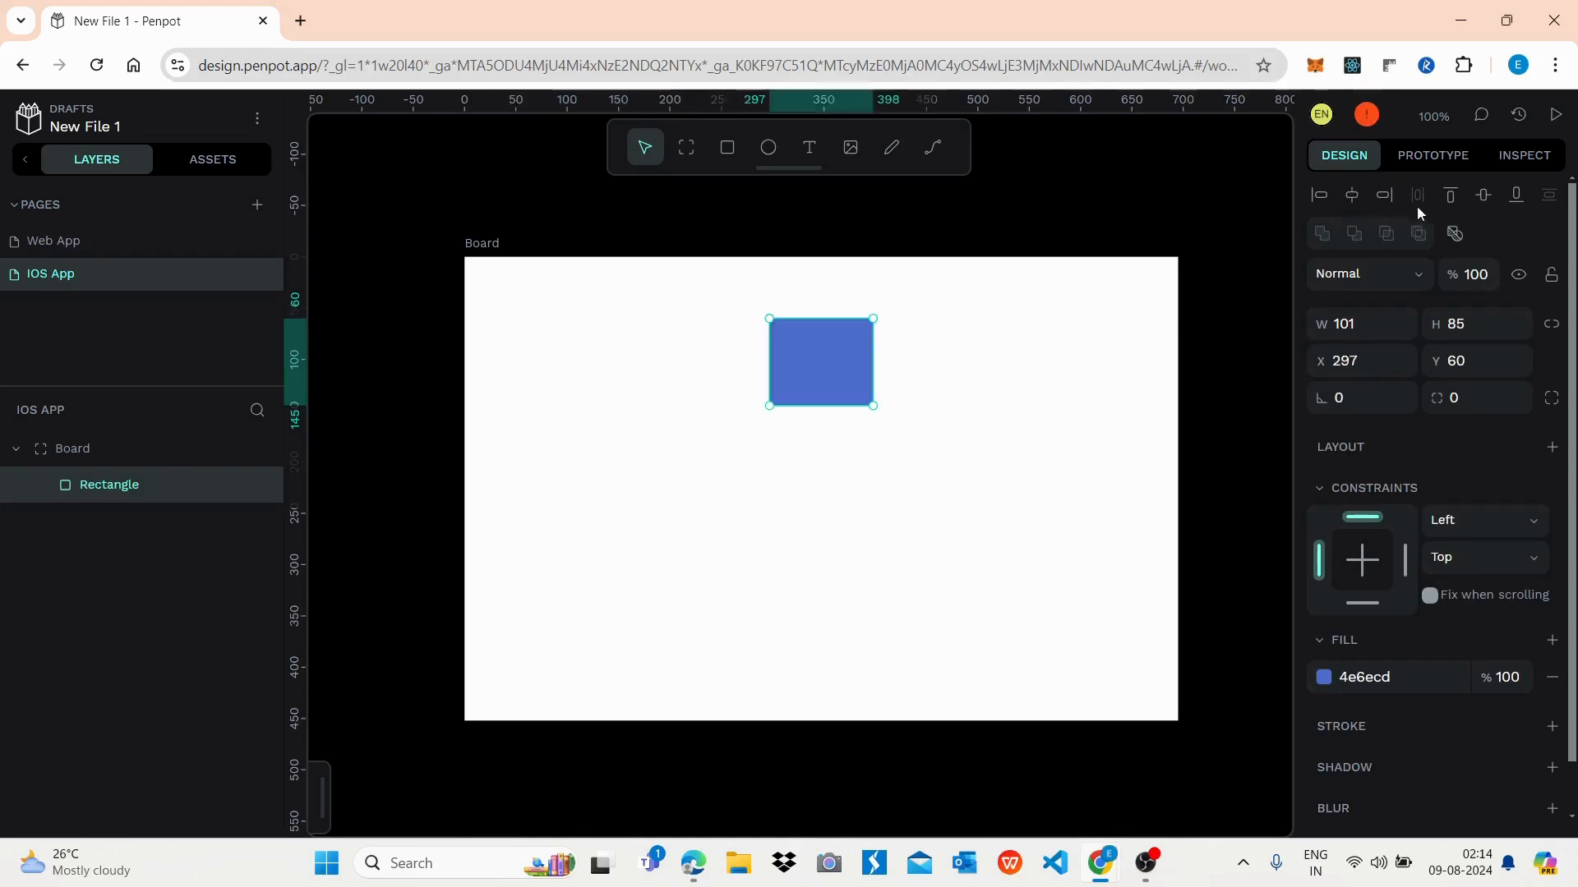
Step: Centre the blue rectangle vertically on the board and move it to about X 114, Y 90
click(1481, 197)
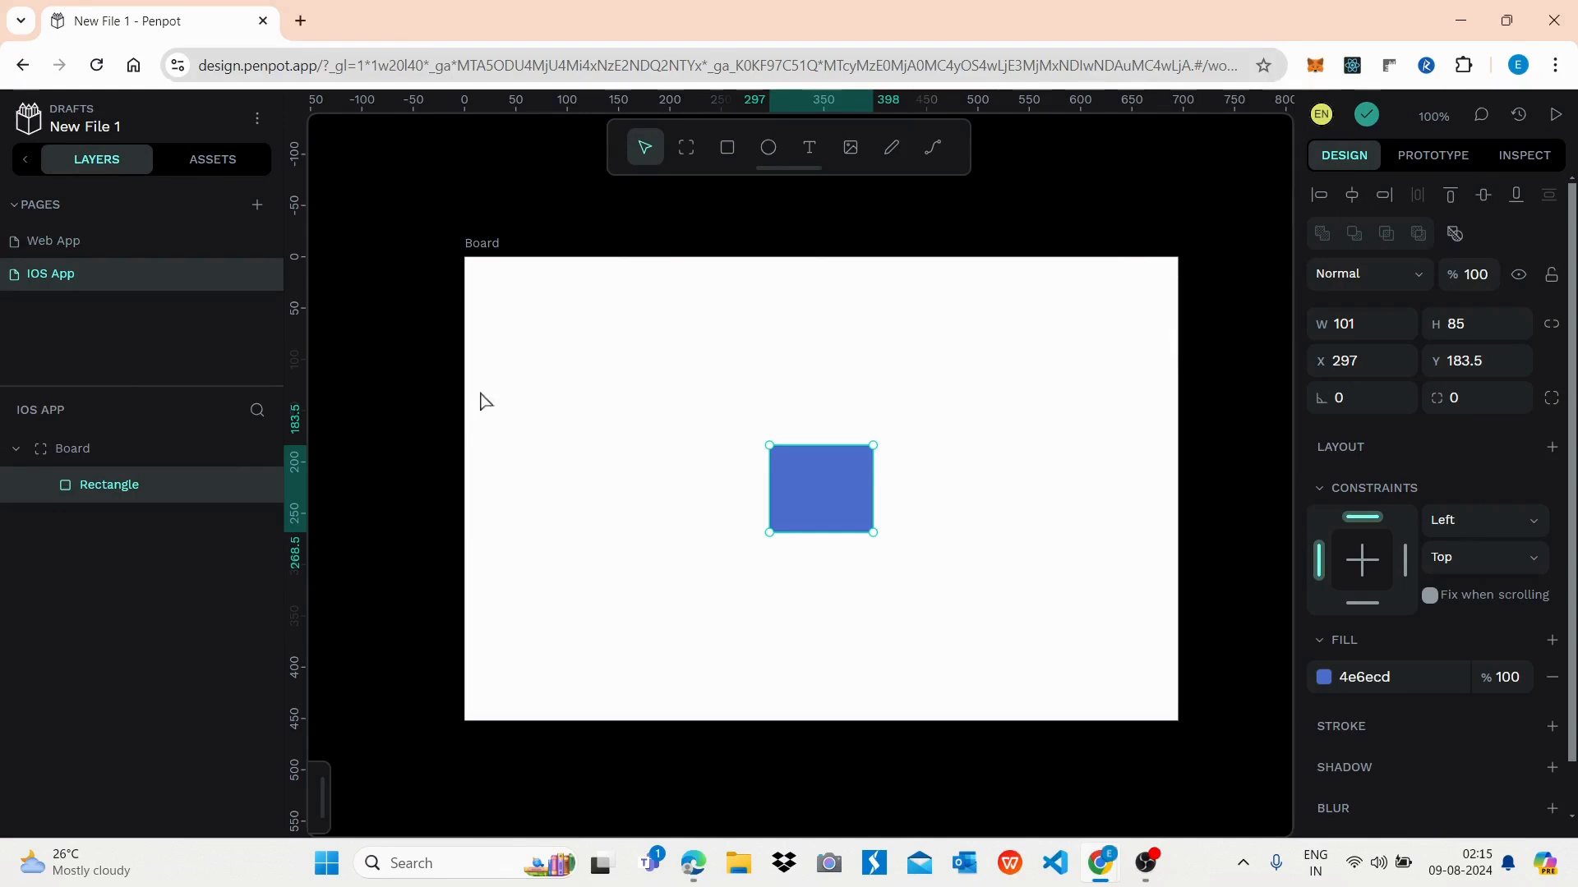
drag(795, 483, 609, 386)
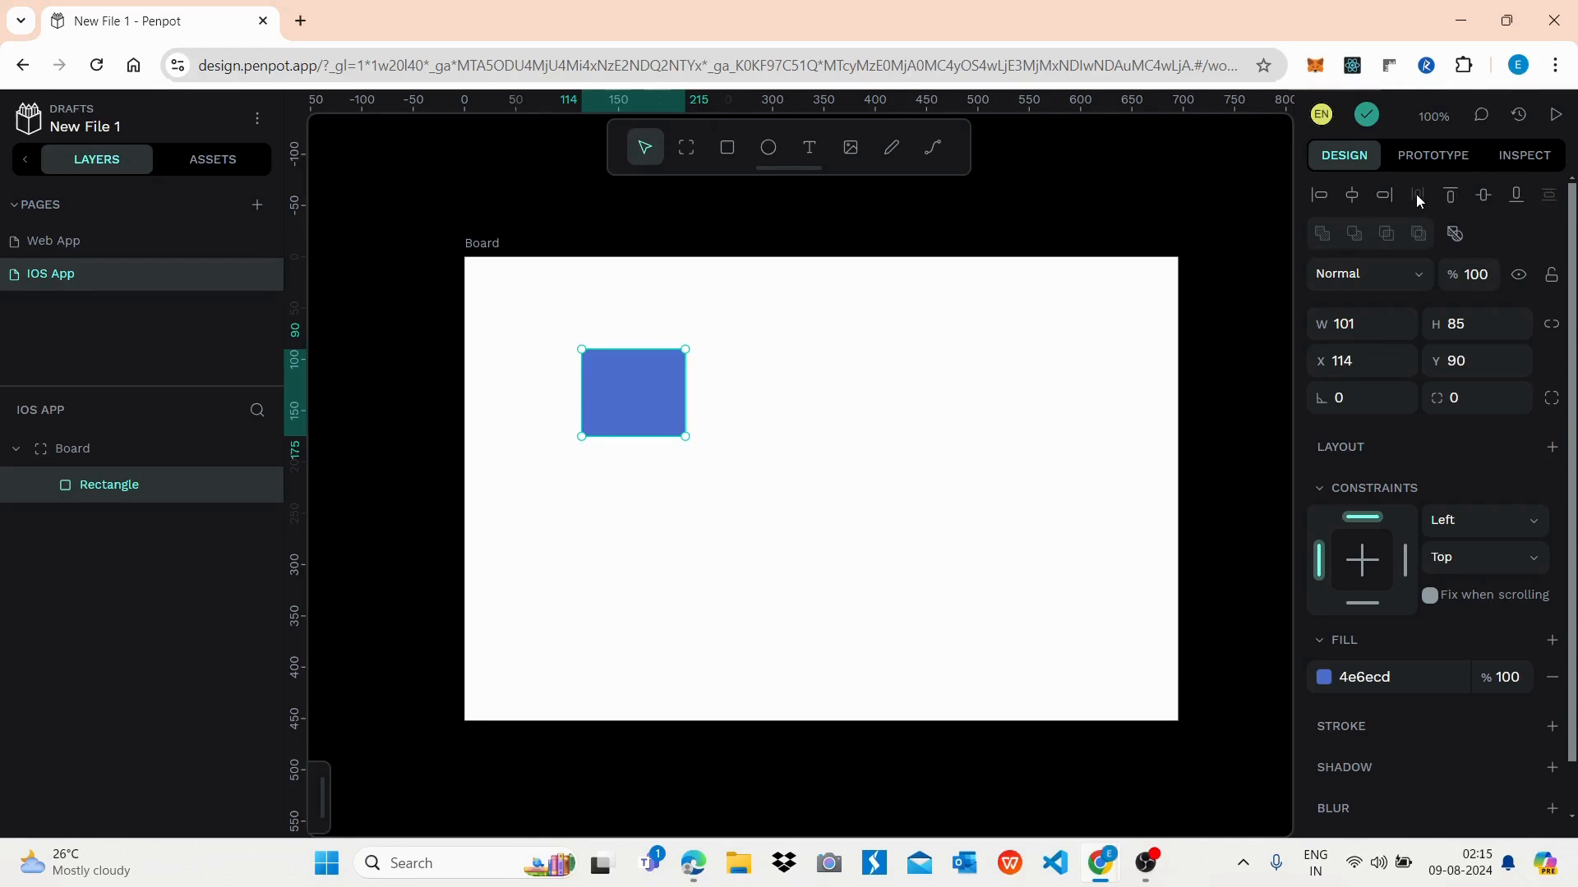
click(858, 465)
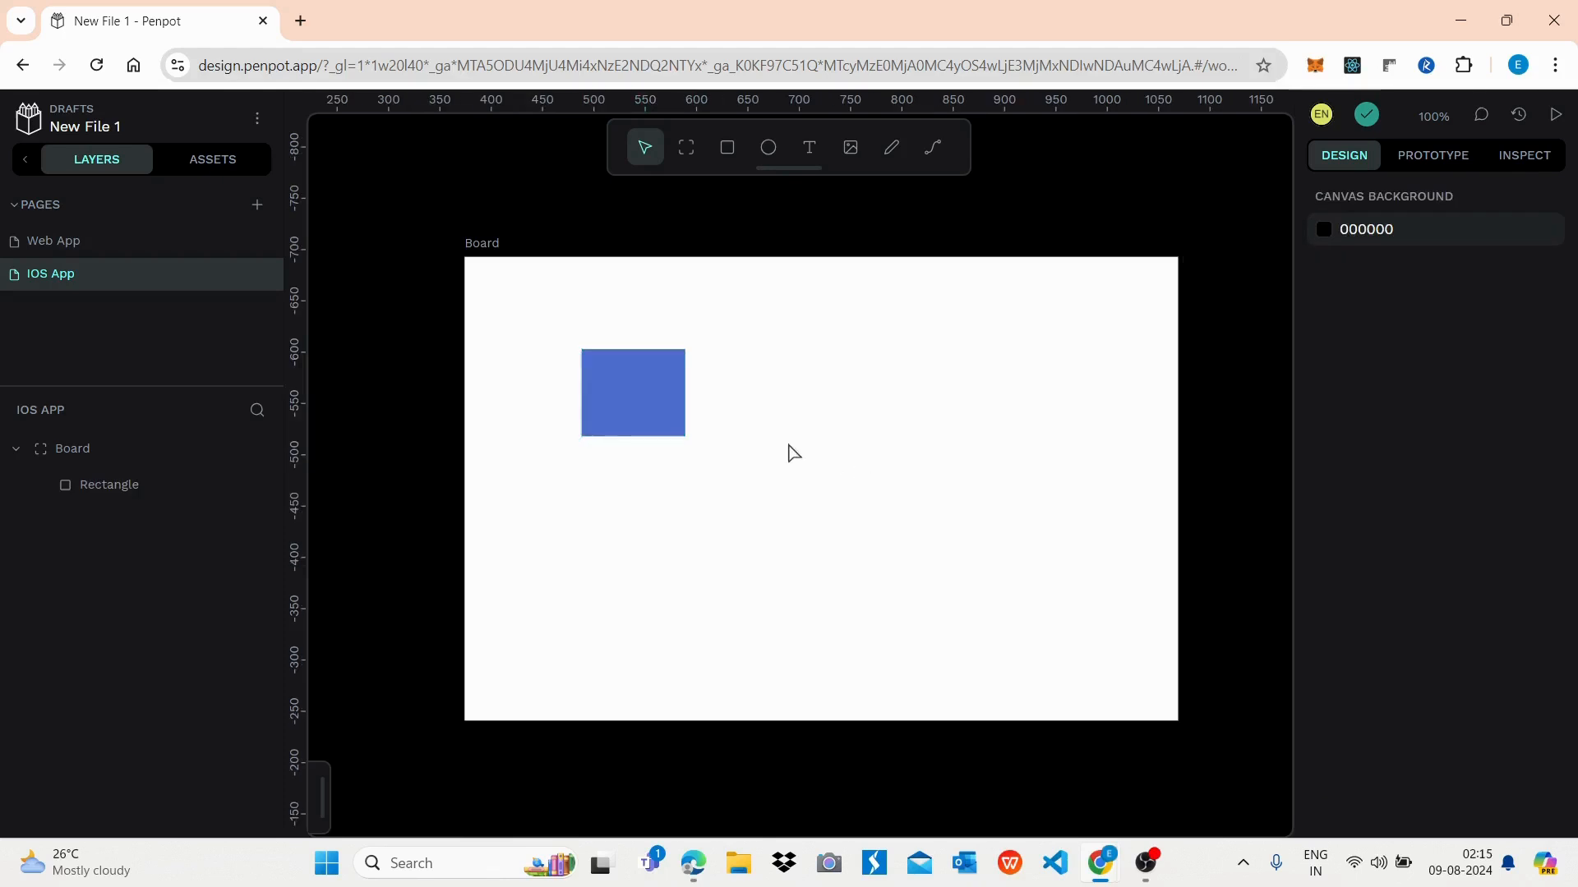
Step: Duplicate the rectangle twice along the same row at Y 90, leaving a narrow gap before the middle copy and a wide gap after it
click(639, 395)
drag(637, 391, 1068, 392)
click(1000, 538)
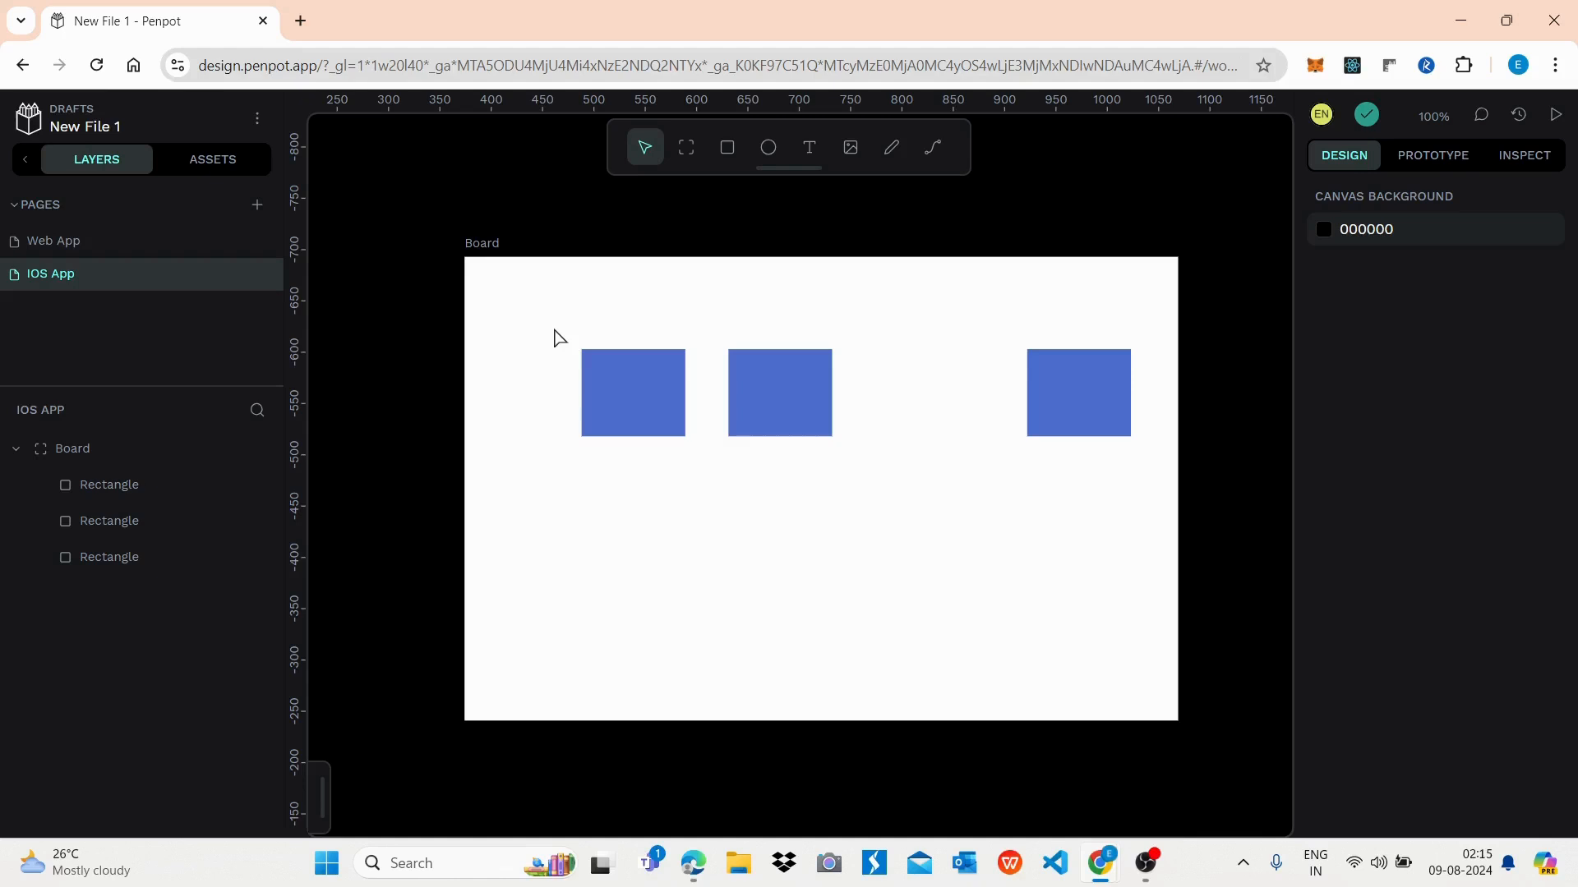
Step: Select all three rectangles in the row and distribute their horizontal spacing evenly
drag(556, 330, 1154, 457)
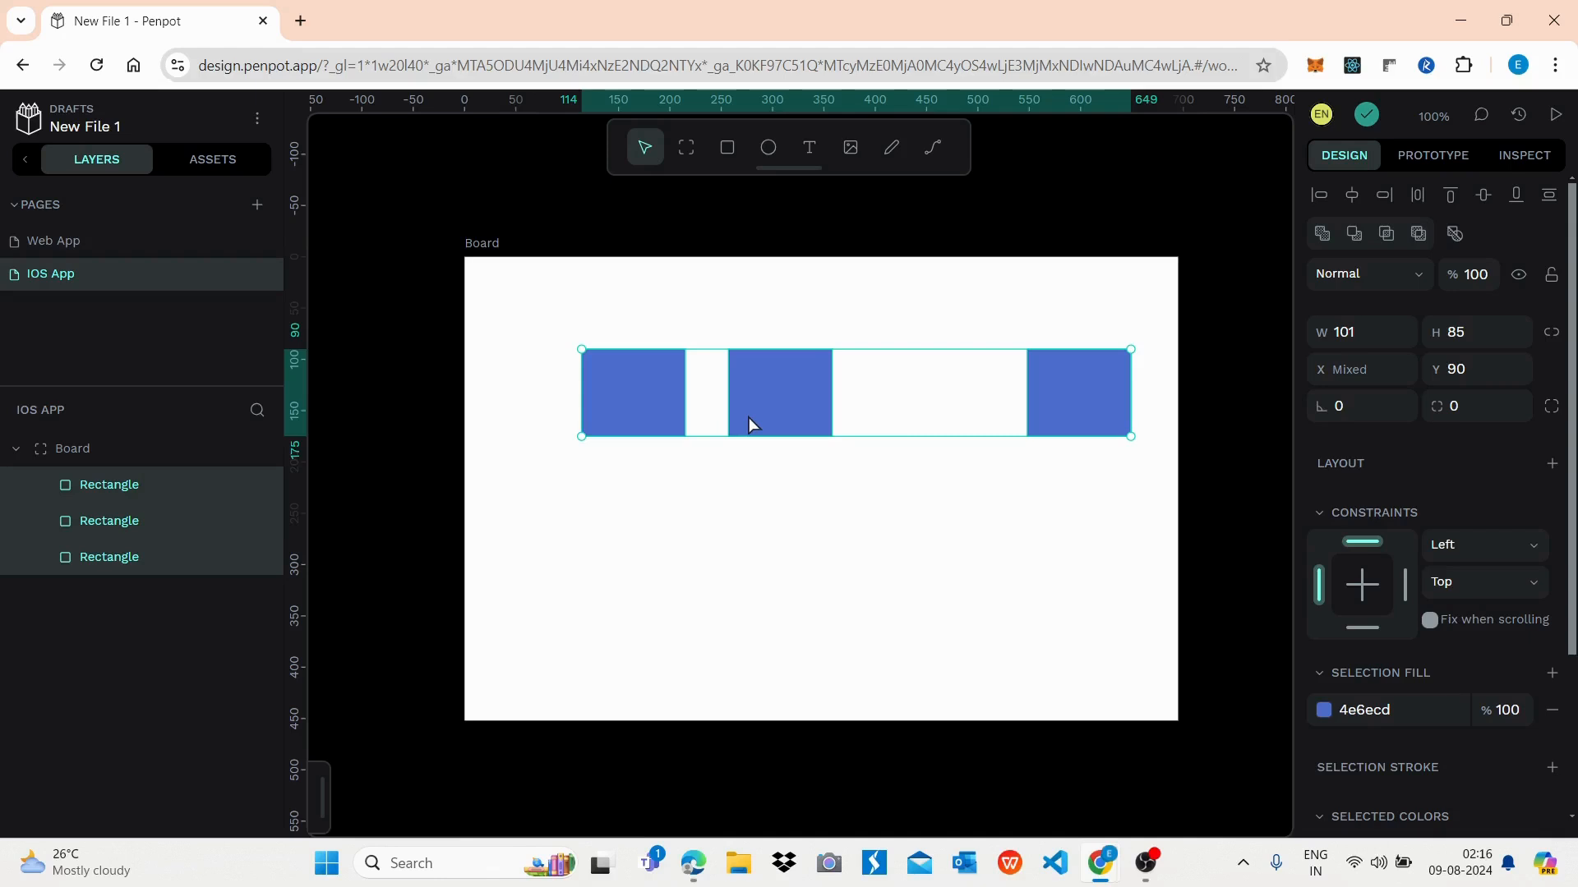
click(1419, 203)
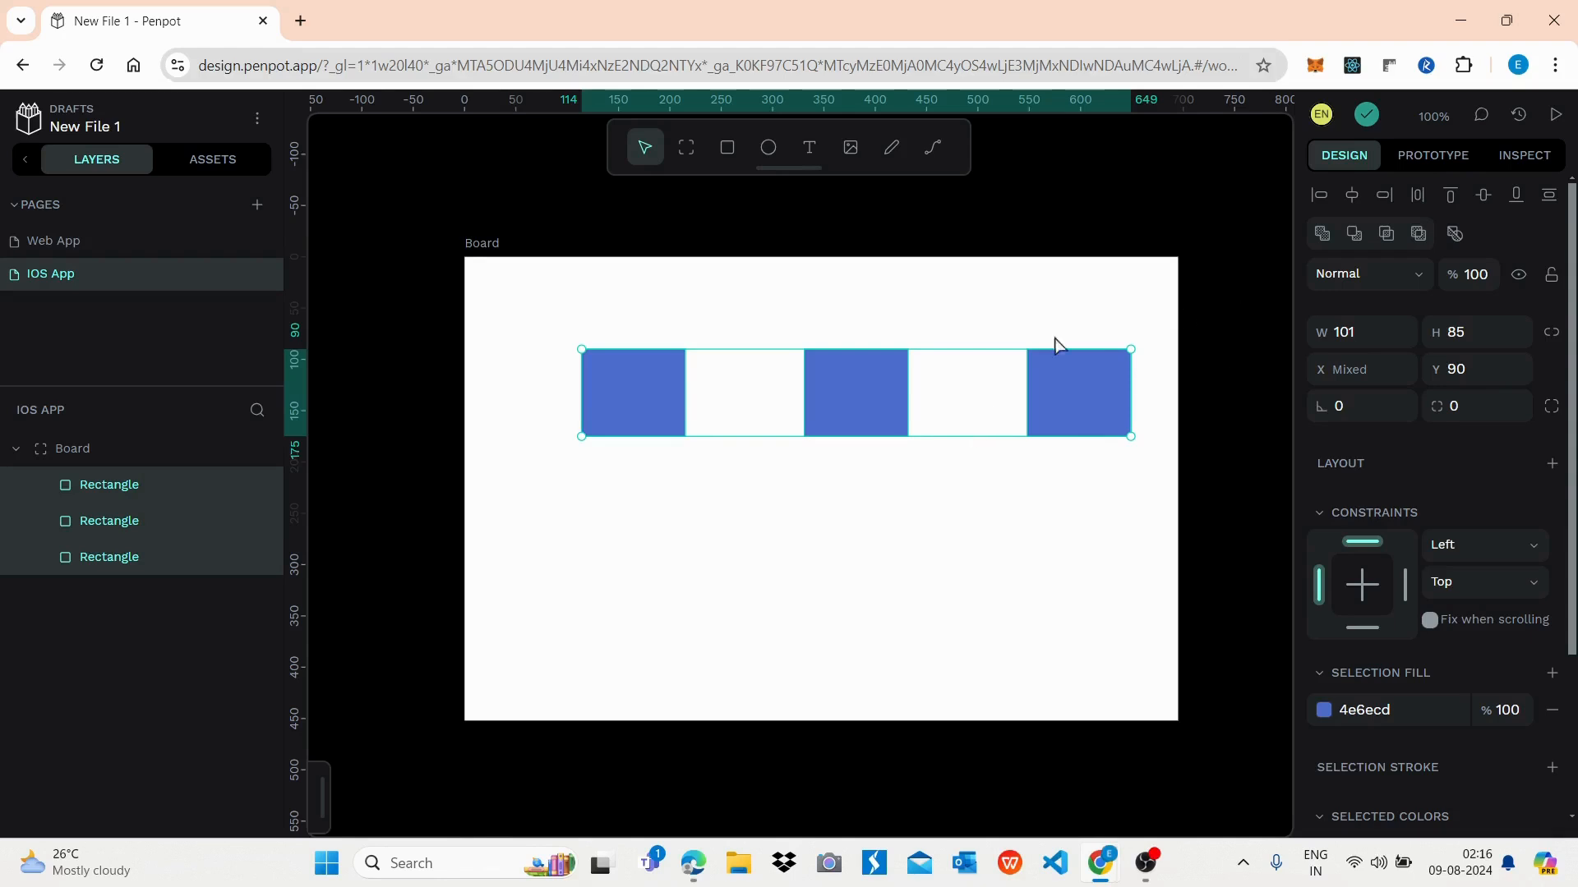
click(851, 412)
click(863, 493)
Step: Move the other two rectangles below the first in a column at X 114 and distribute all three with equal vertical spacing
drag(846, 377, 625, 521)
drag(1104, 382, 657, 624)
click(798, 527)
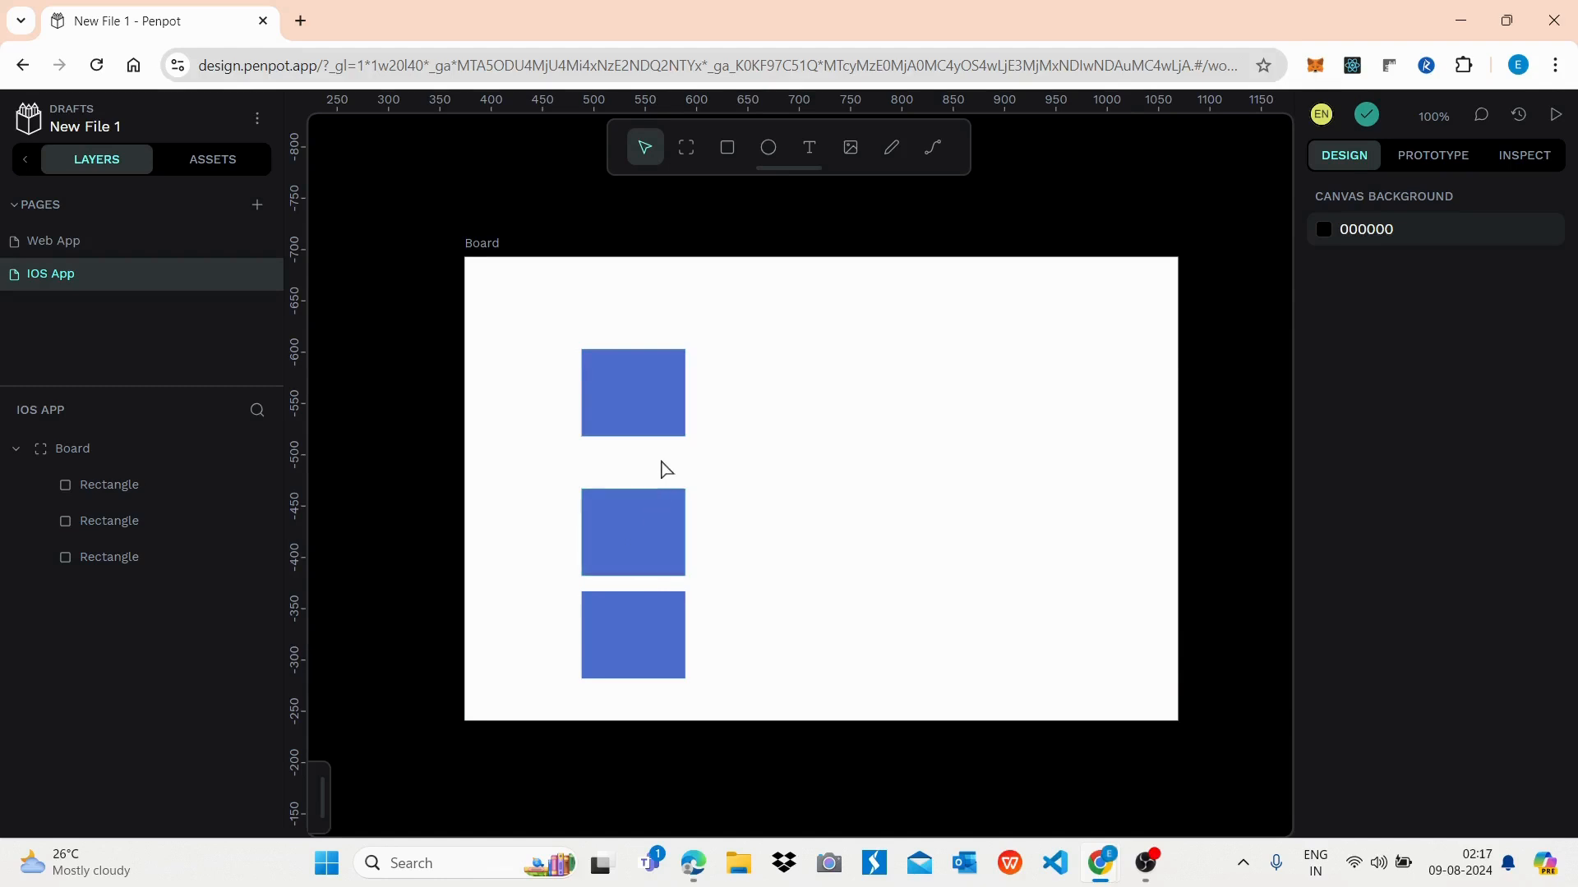
drag(536, 306, 785, 725)
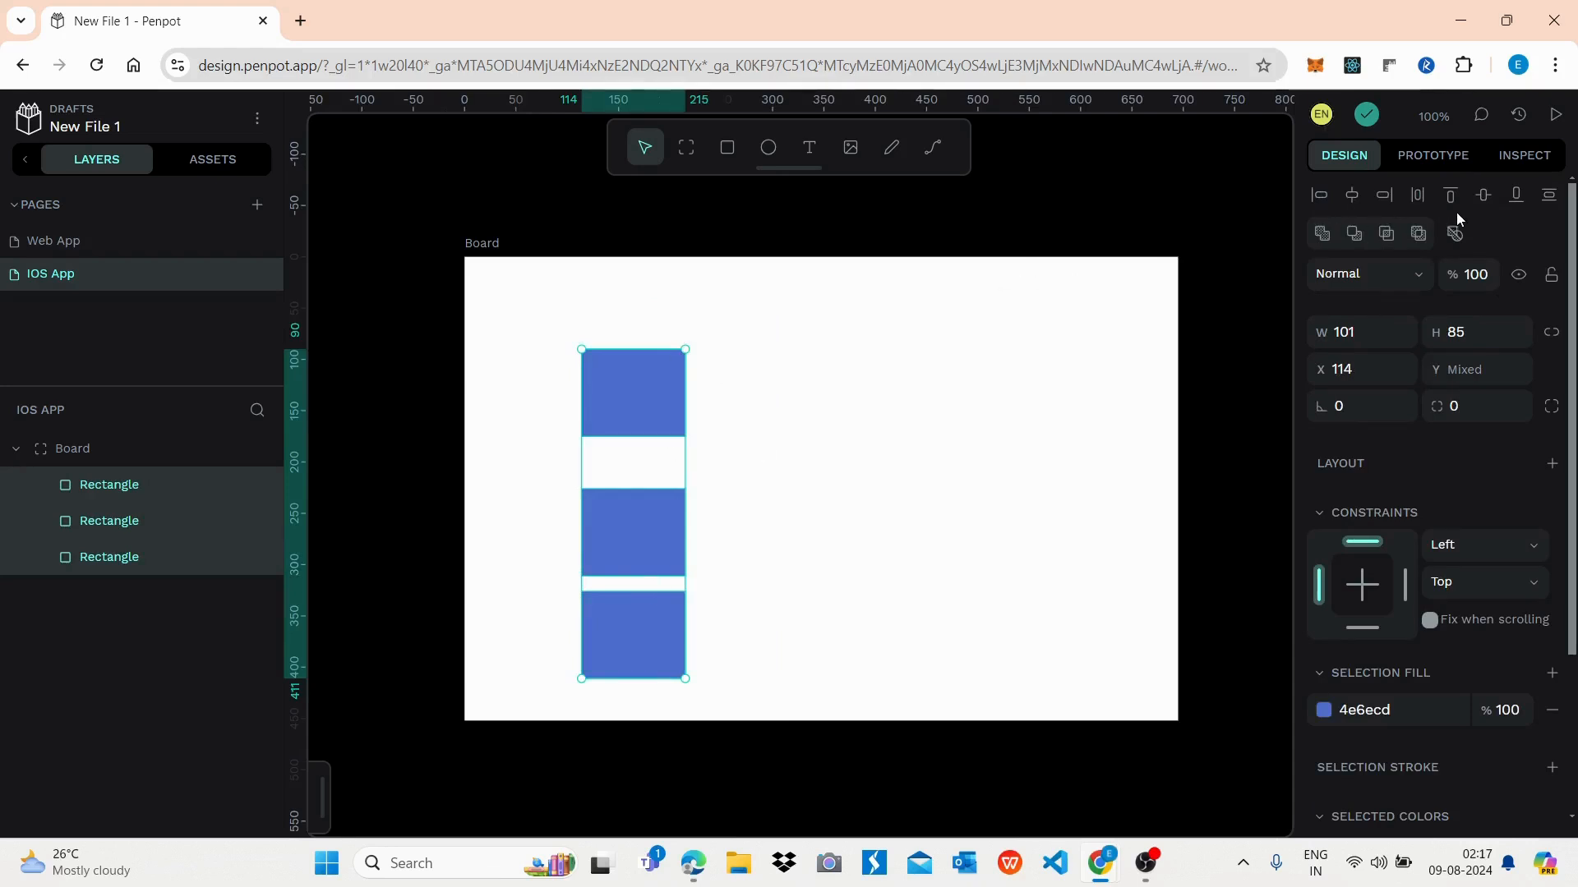
click(1542, 198)
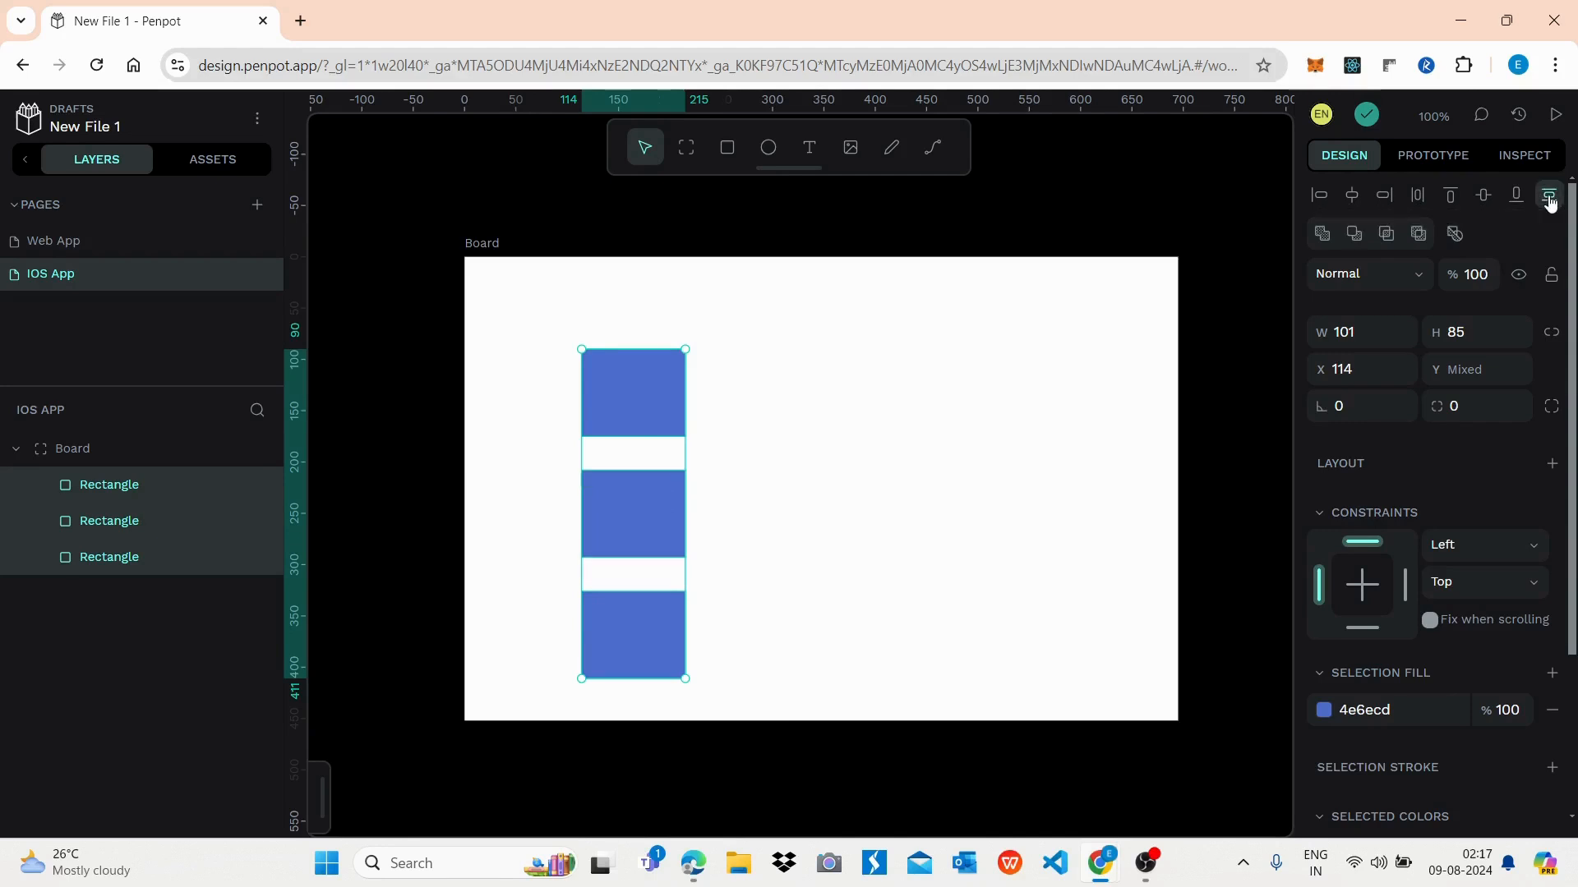